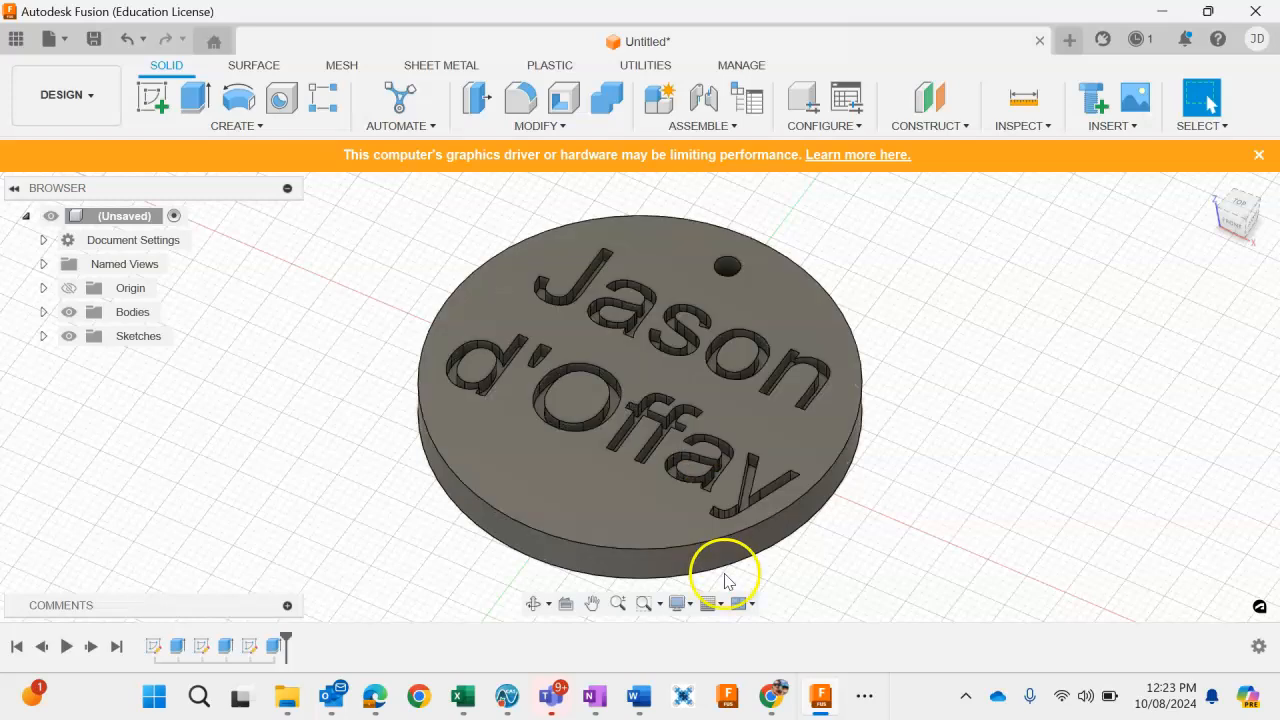
- Follow the Autodesk Education & Student Access link in the Fusion 360 Tutorial Word document and examine the educational products offered
mouse_move(822, 697)
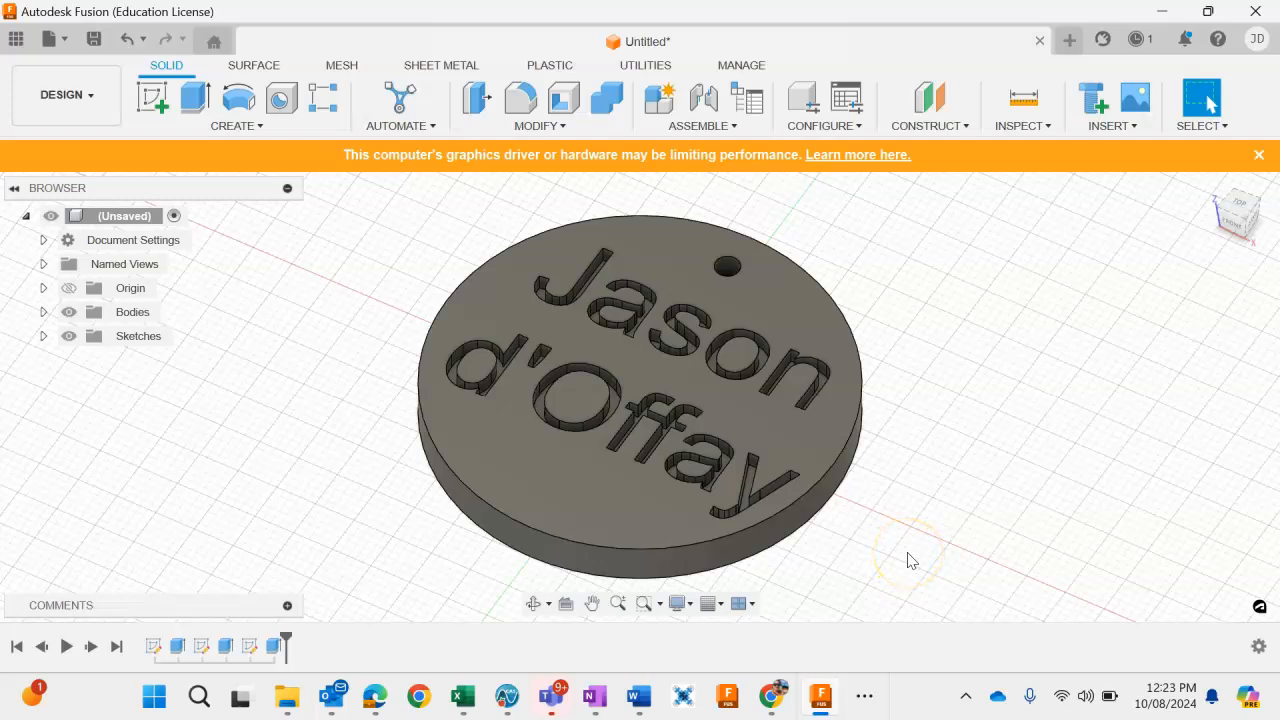
click(650, 700)
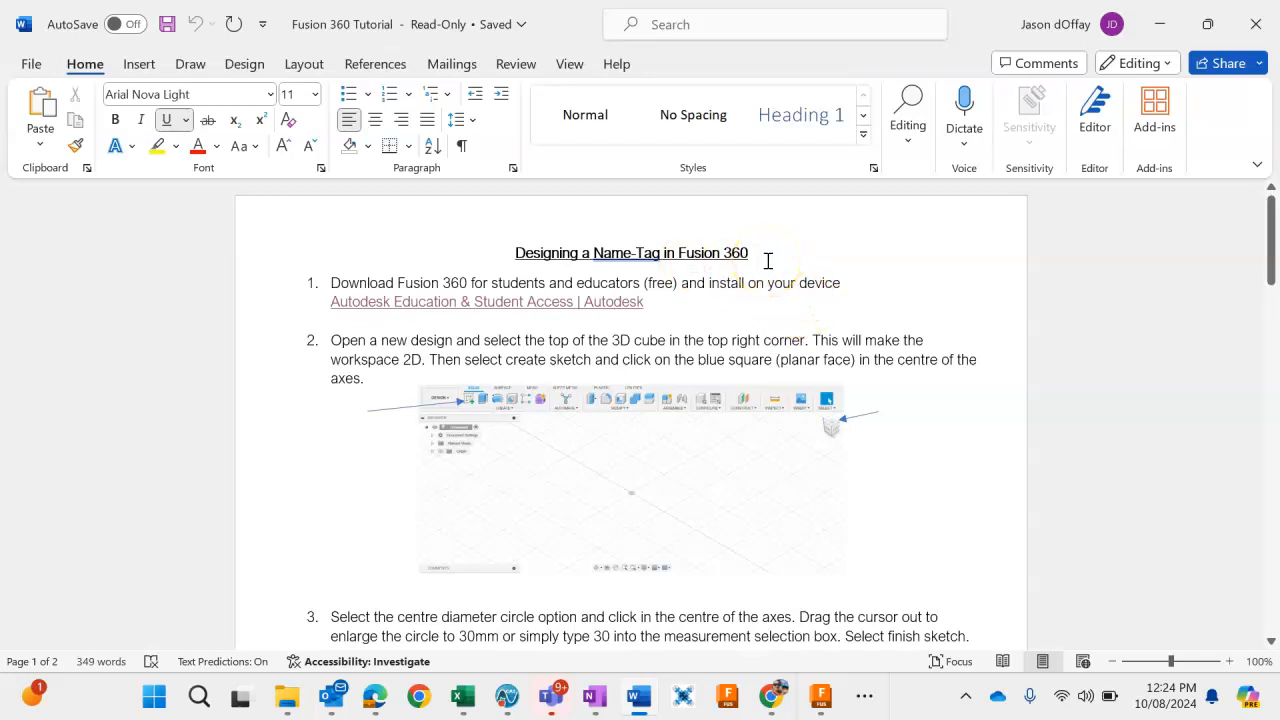
ctrl+click(572, 302)
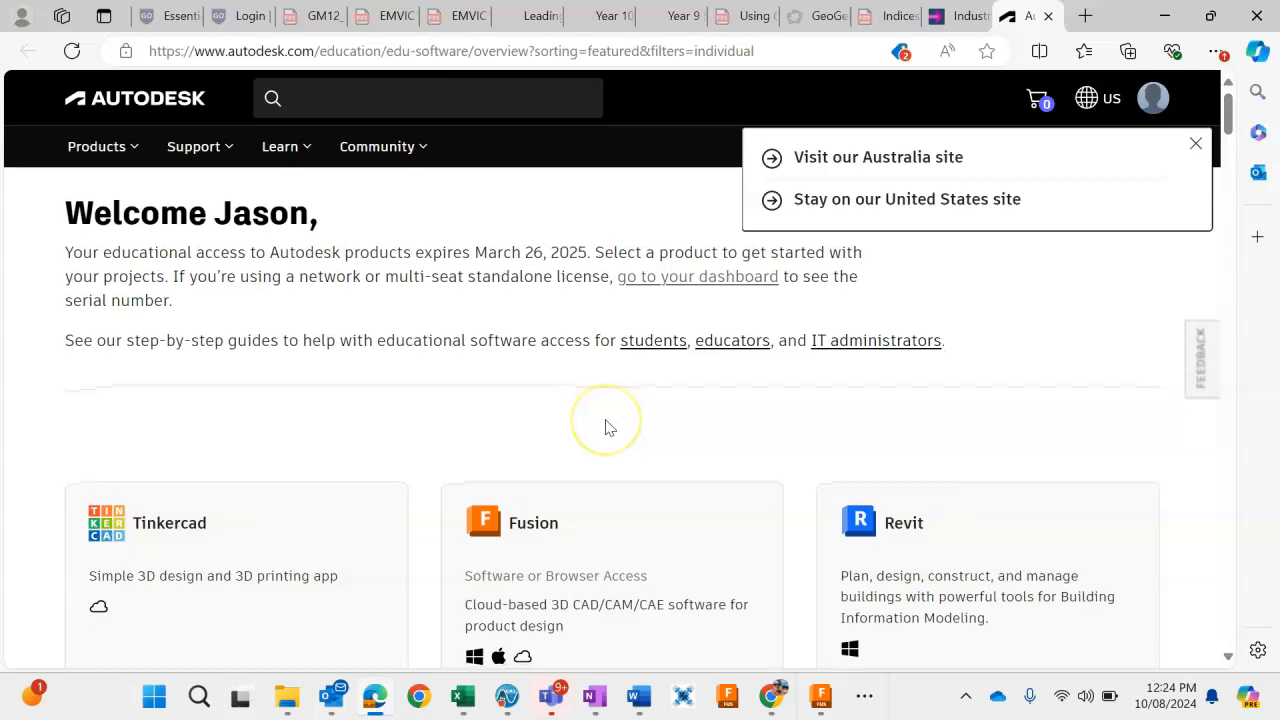
scroll(634, 434, down, 2)
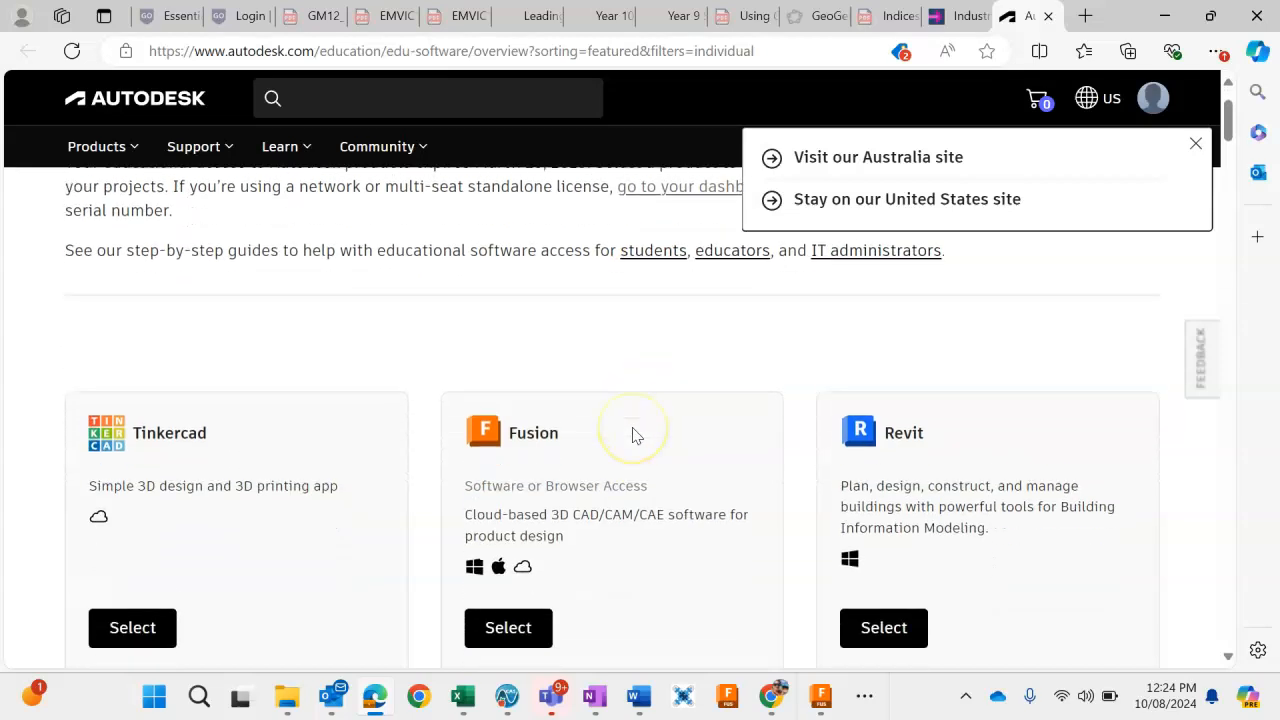
scroll(632, 435, up, 1)
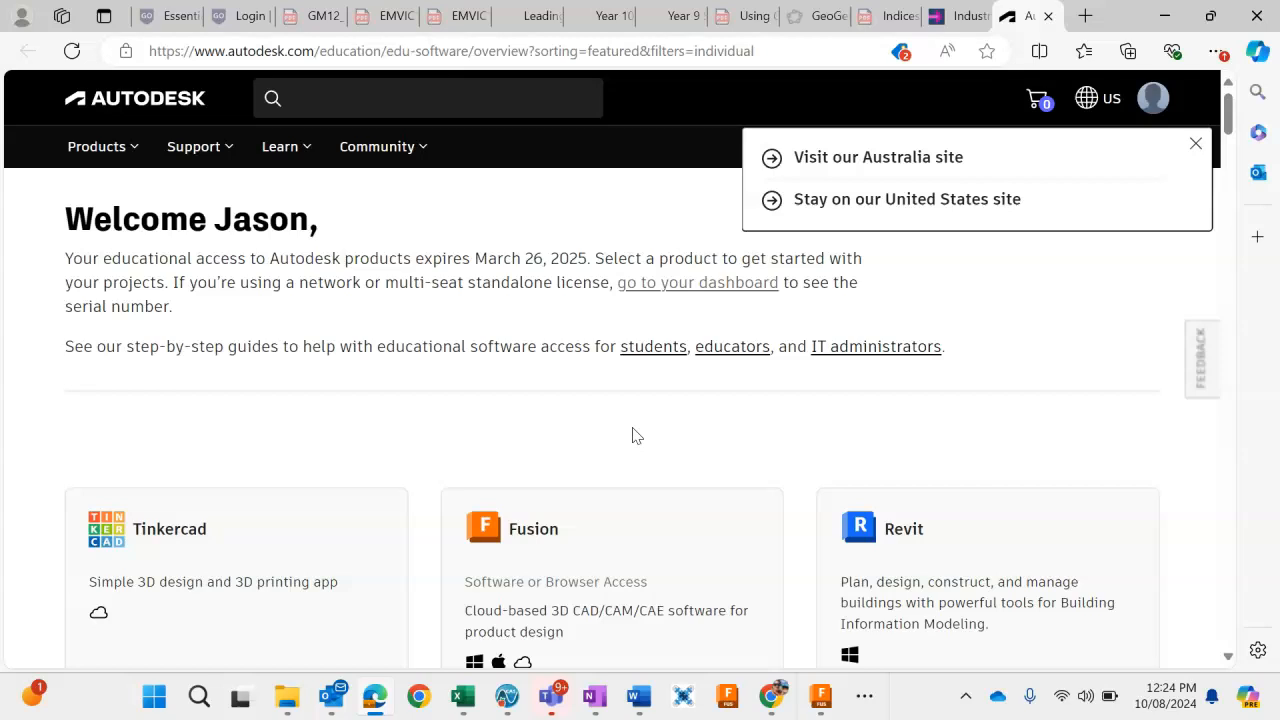
scroll(632, 435, down, 1)
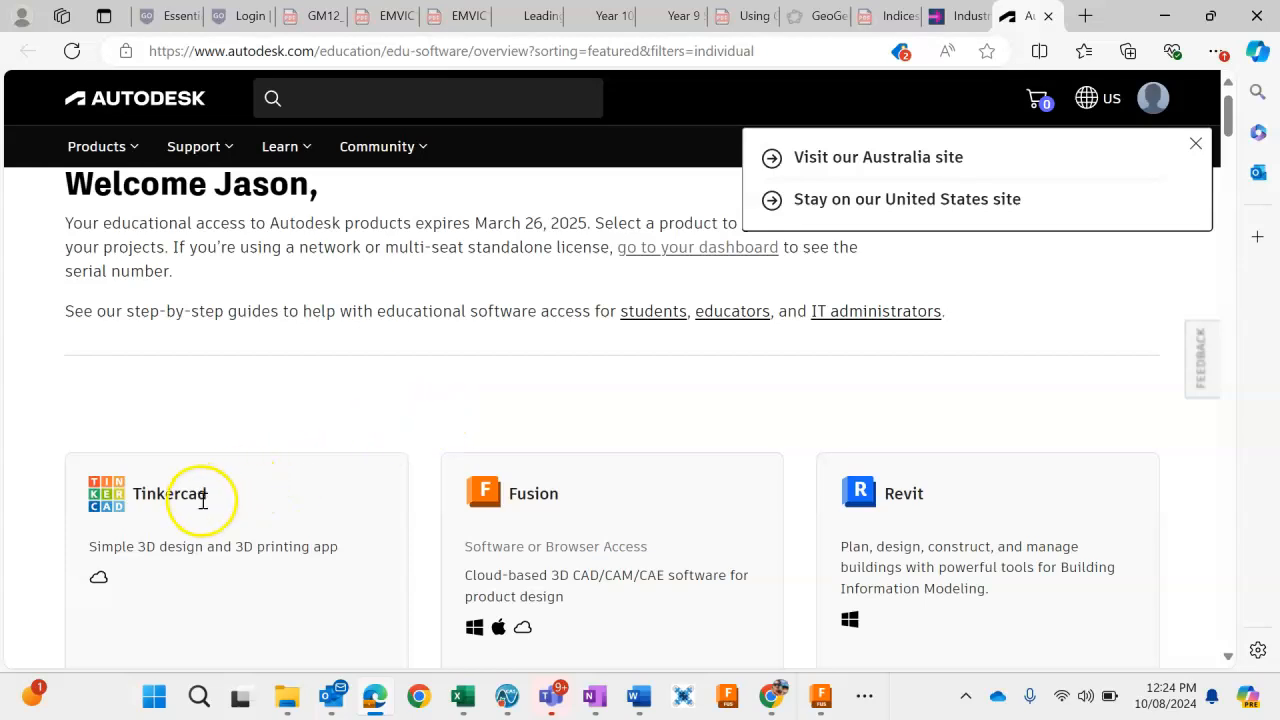
scroll(250, 435, down, 1)
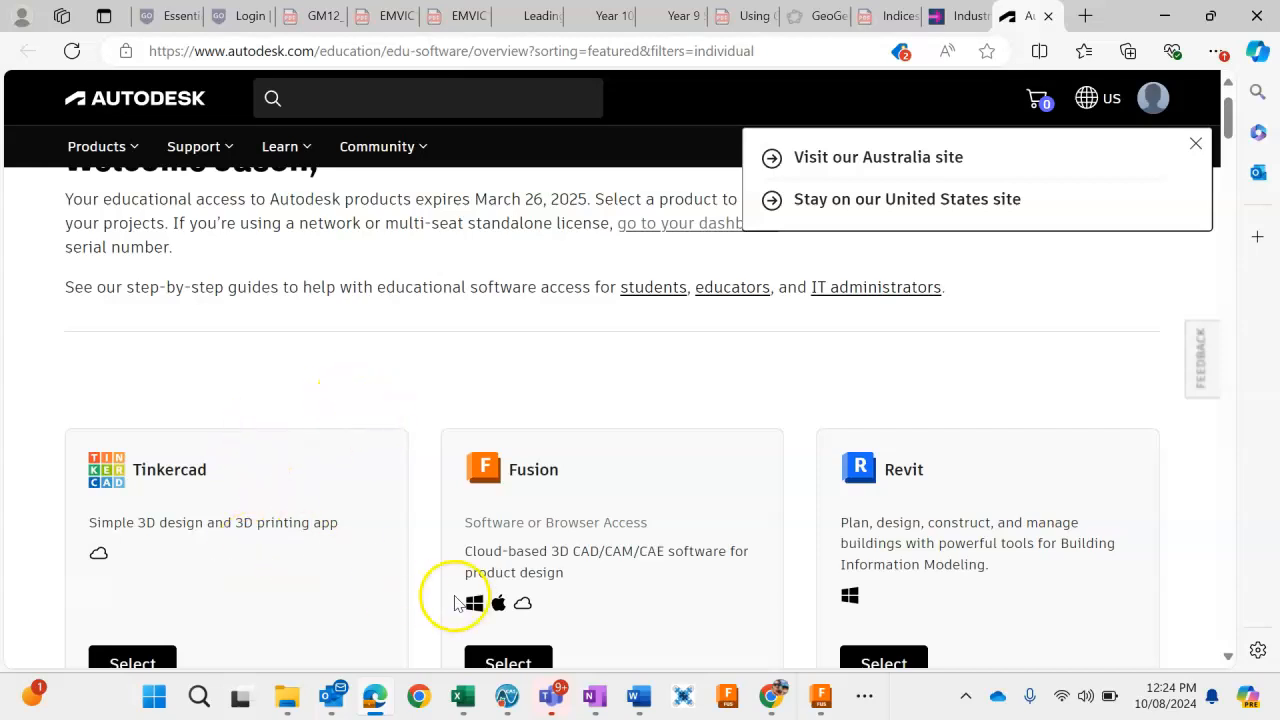
- Switch to Tinkercad in Chrome and go from its dashboard's tutorials page to the full tutorial listing
click(775, 600)
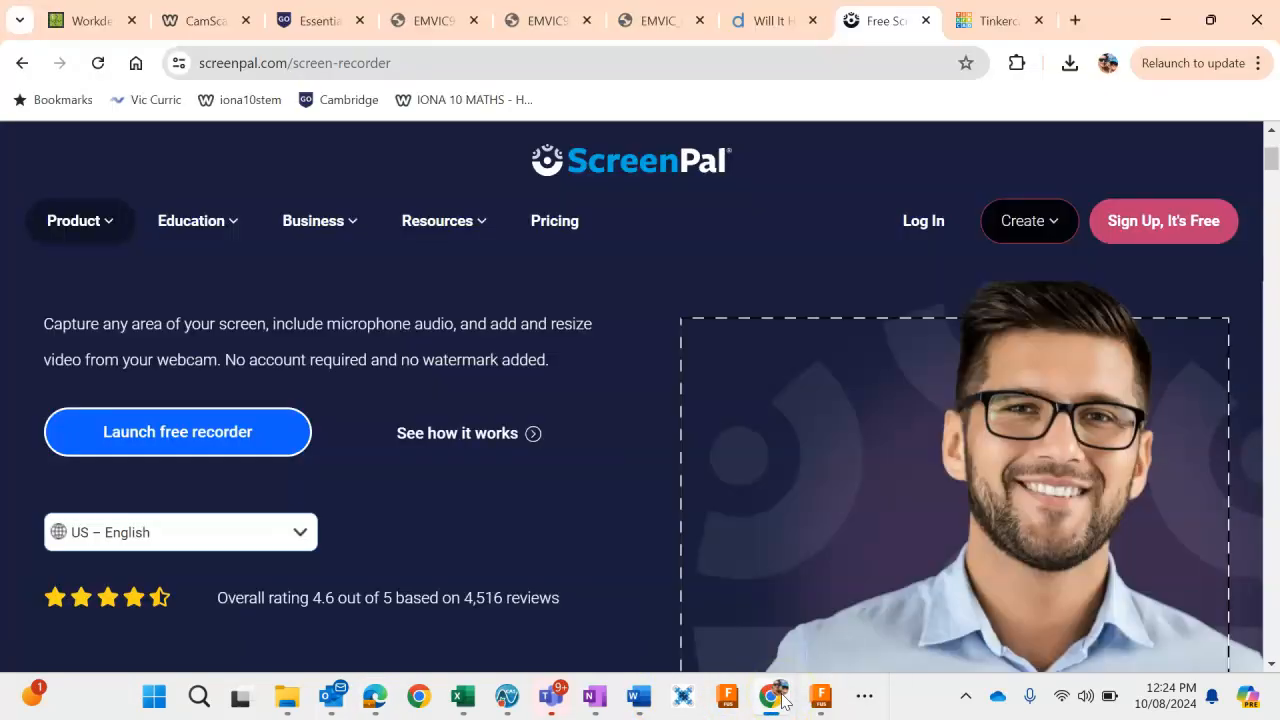
click(982, 21)
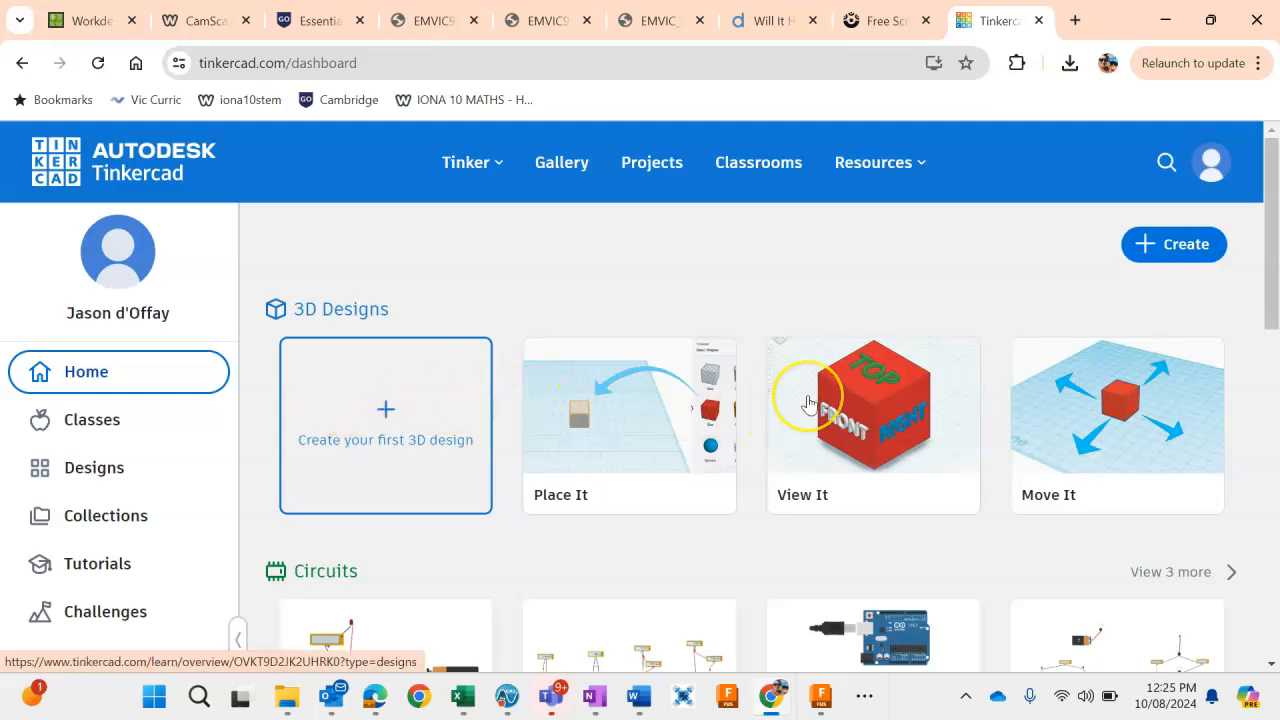
scroll(810, 404, down, 1)
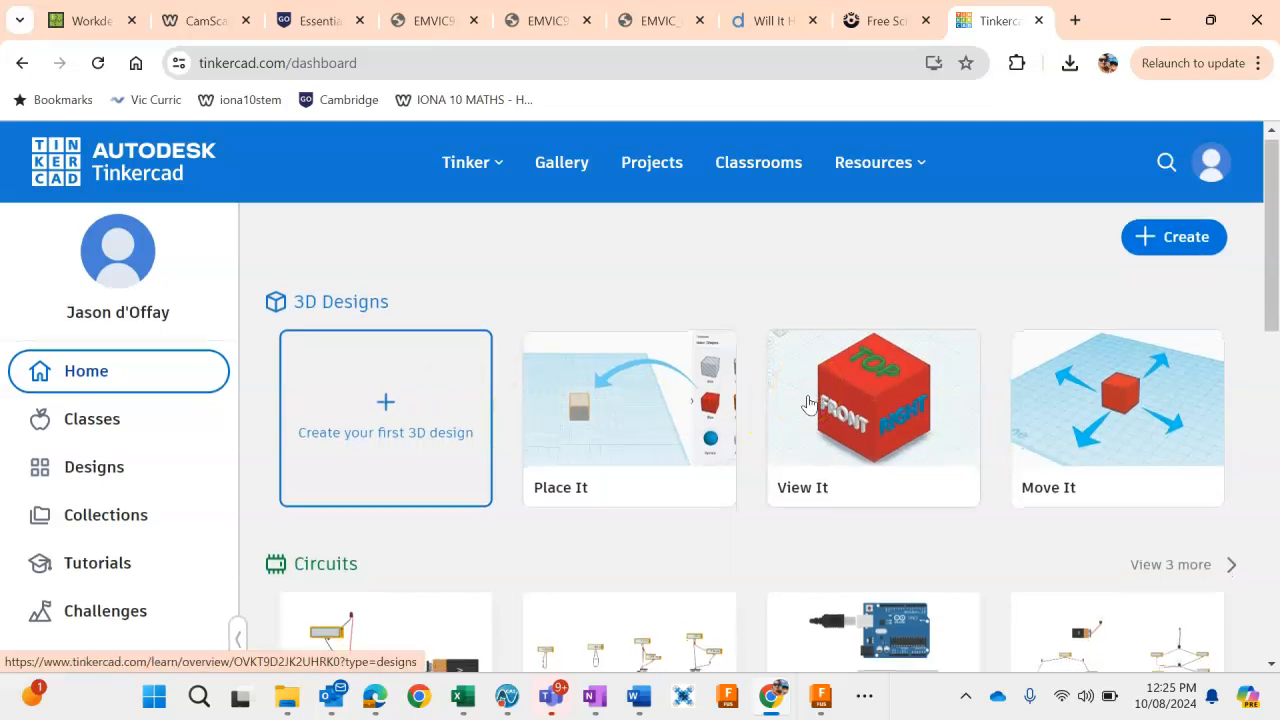
scroll(760, 412, down, 1)
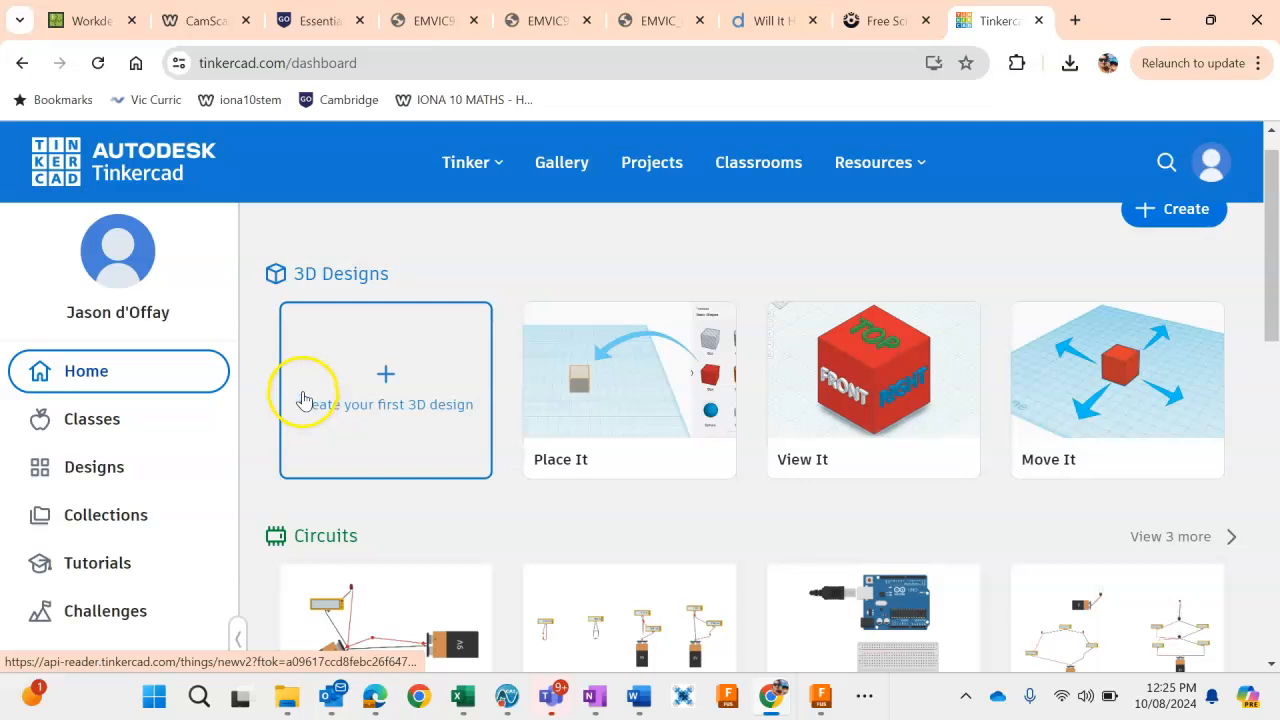
click(146, 569)
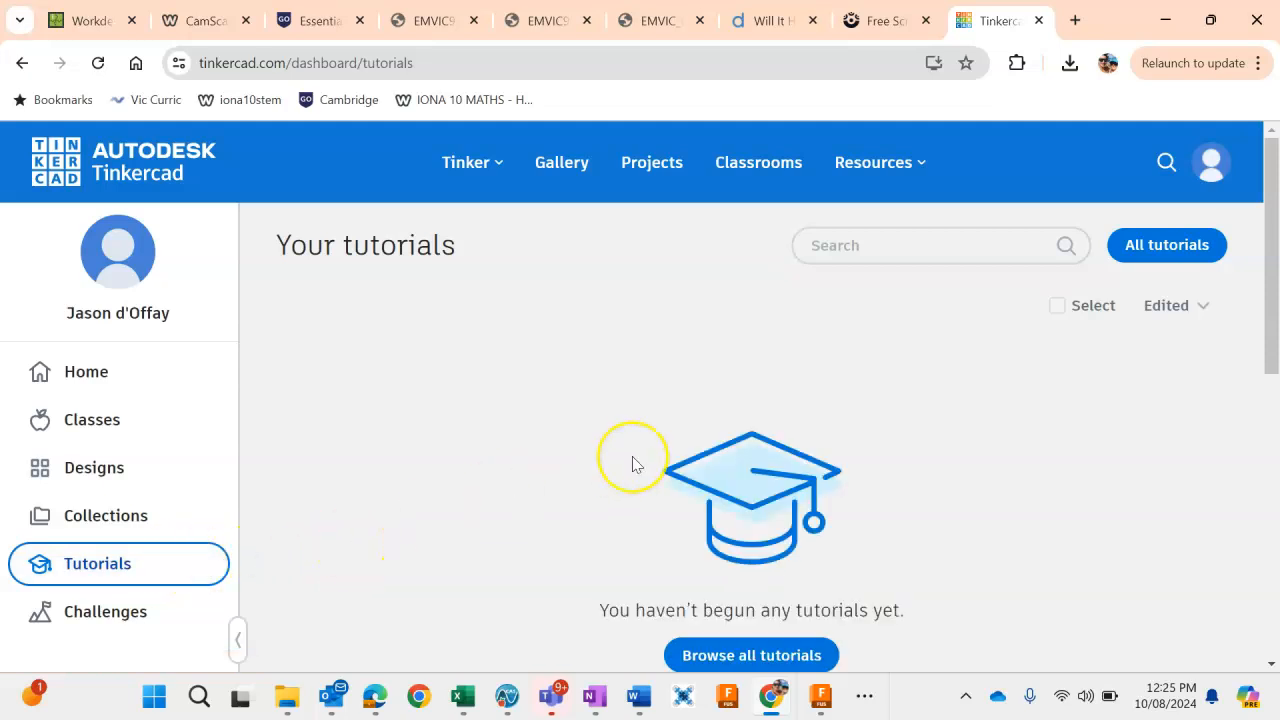
scroll(632, 464, down, 1)
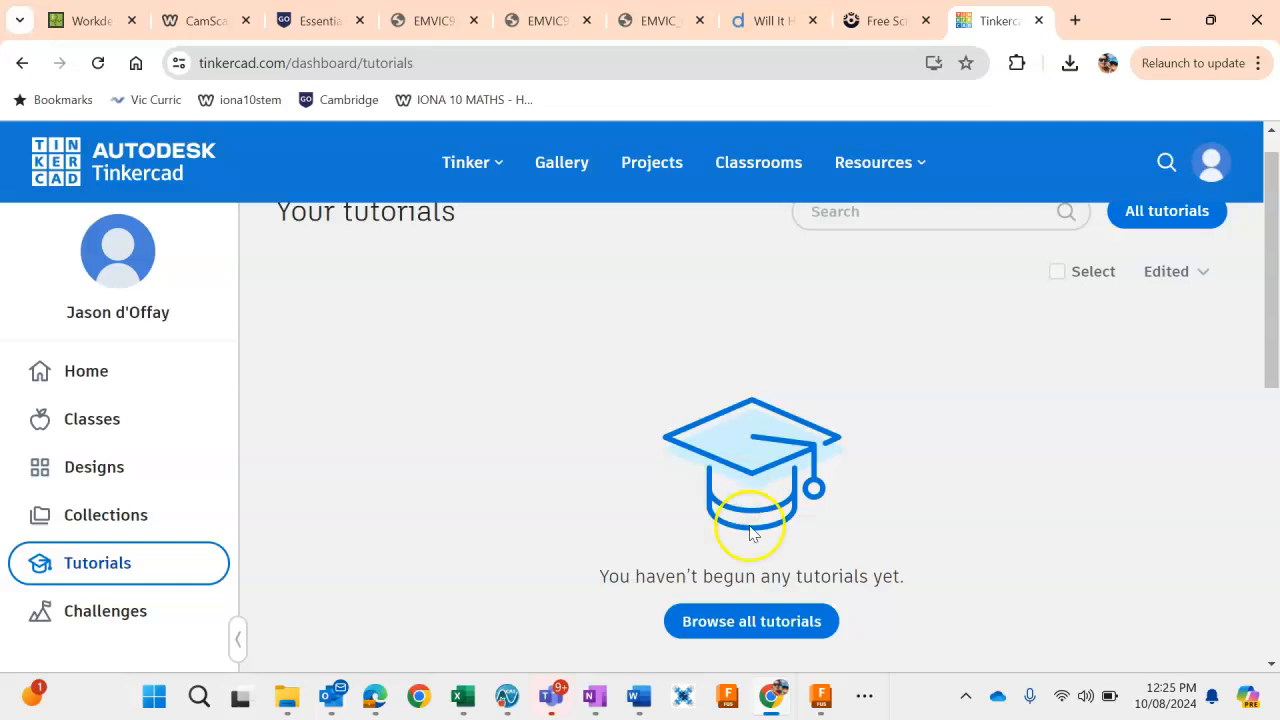
click(776, 628)
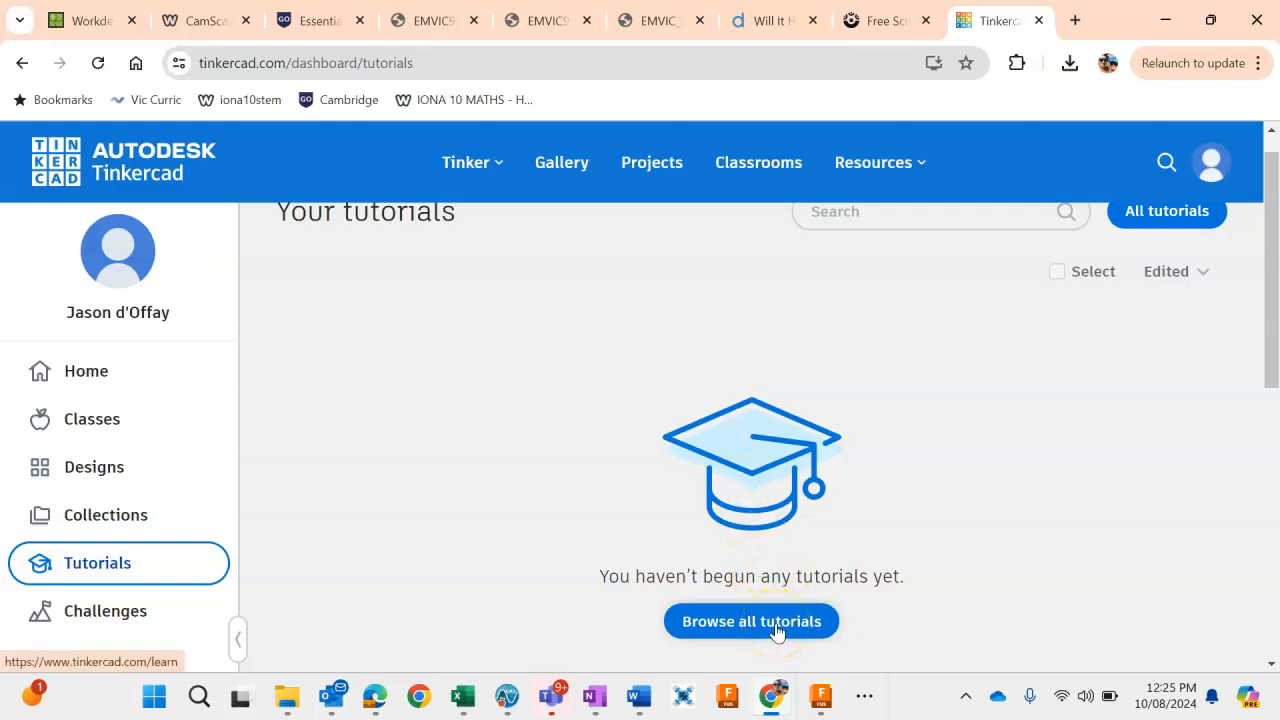
- Open the complete Learn 3D Design collection in the Learning center and look through its starter tutorials
scroll(817, 494, down, 3)
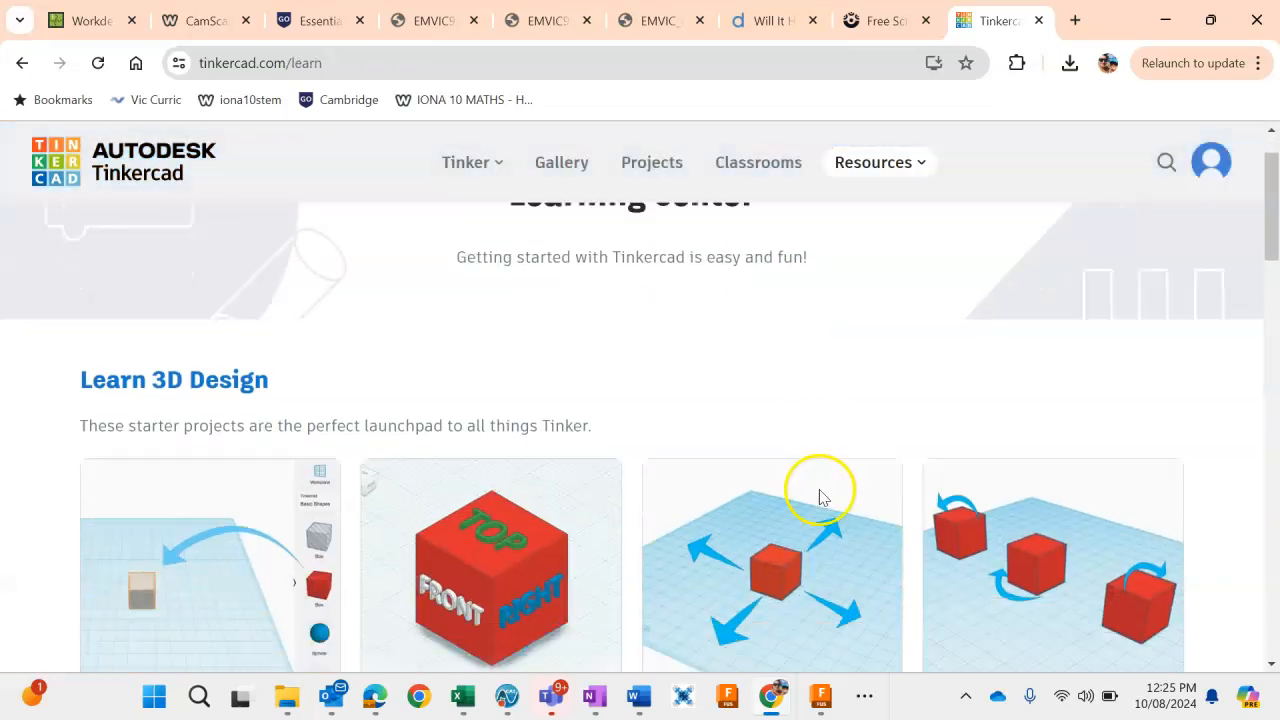
scroll(818, 496, down, 3)
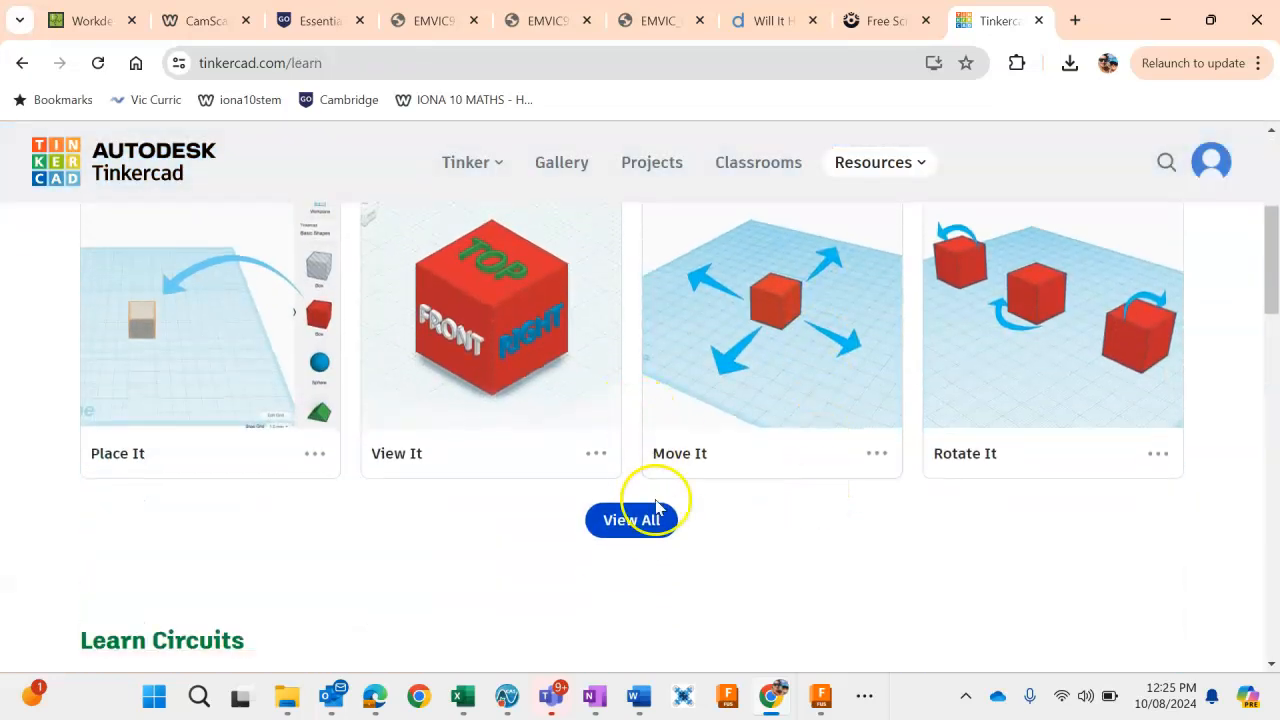
click(647, 530)
scroll(723, 532, down, 5)
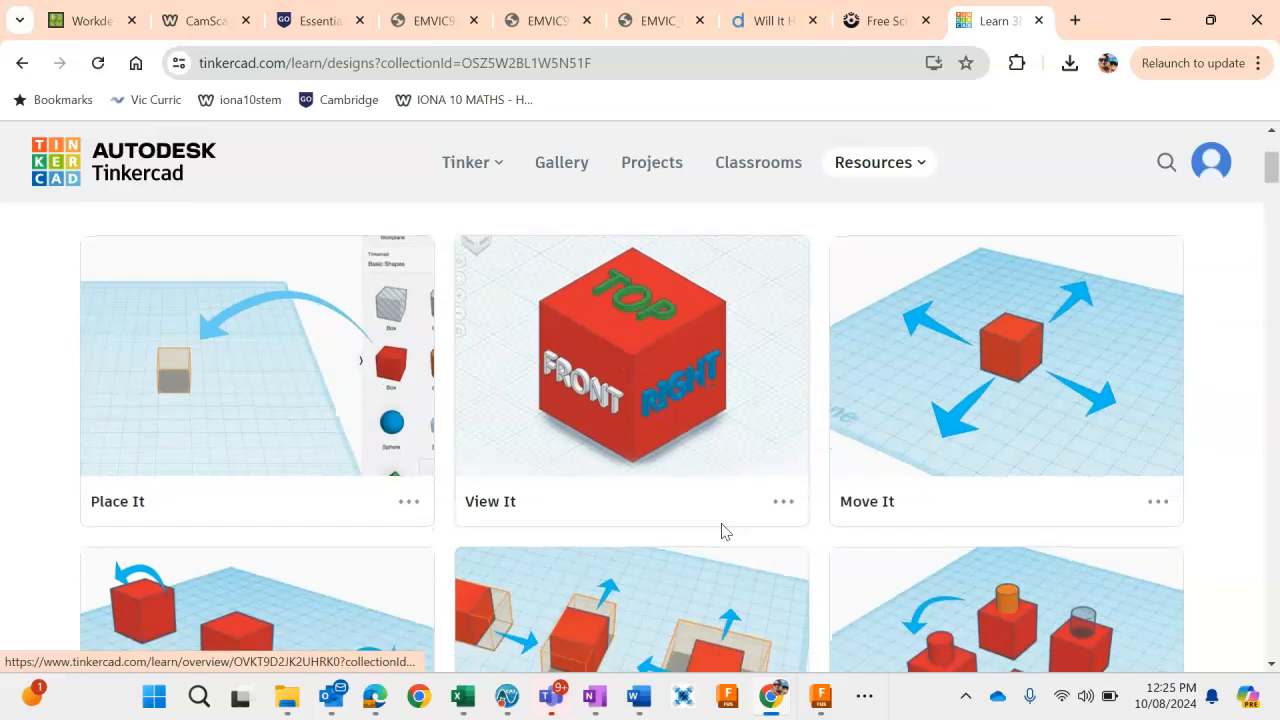
scroll(723, 532, down, 4)
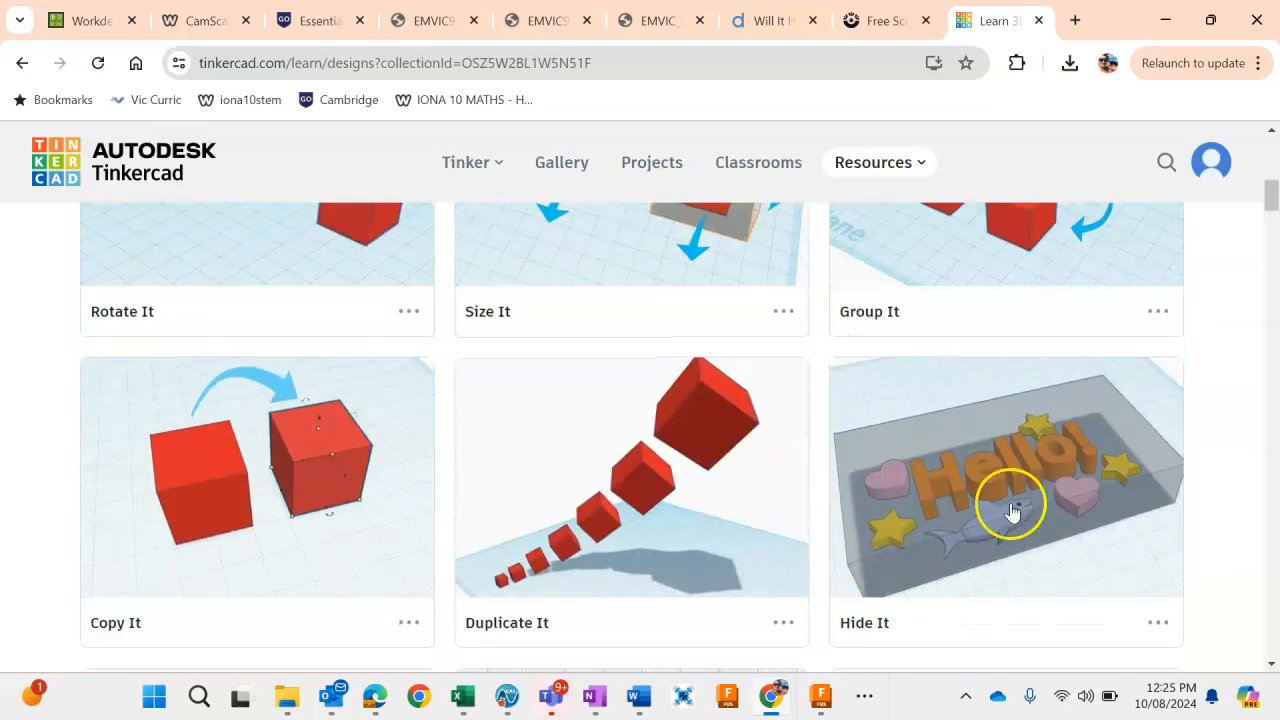
scroll(655, 412, down, 3)
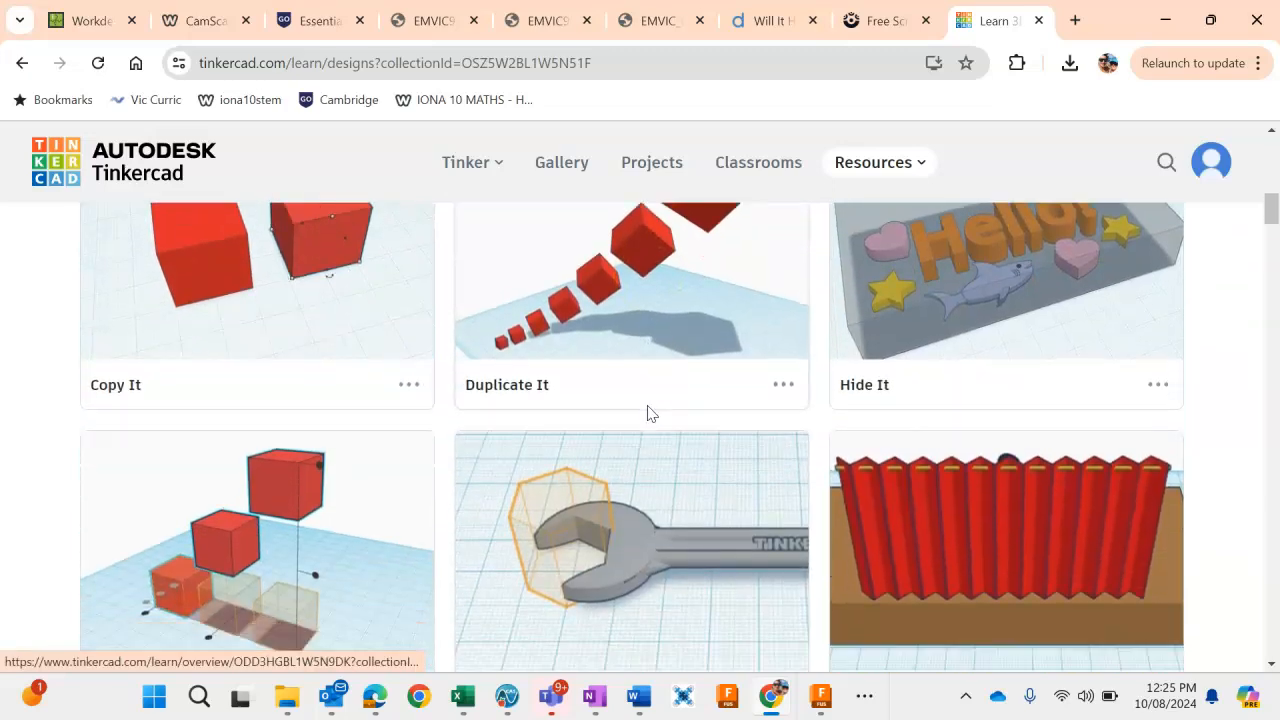
scroll(649, 413, down, 4)
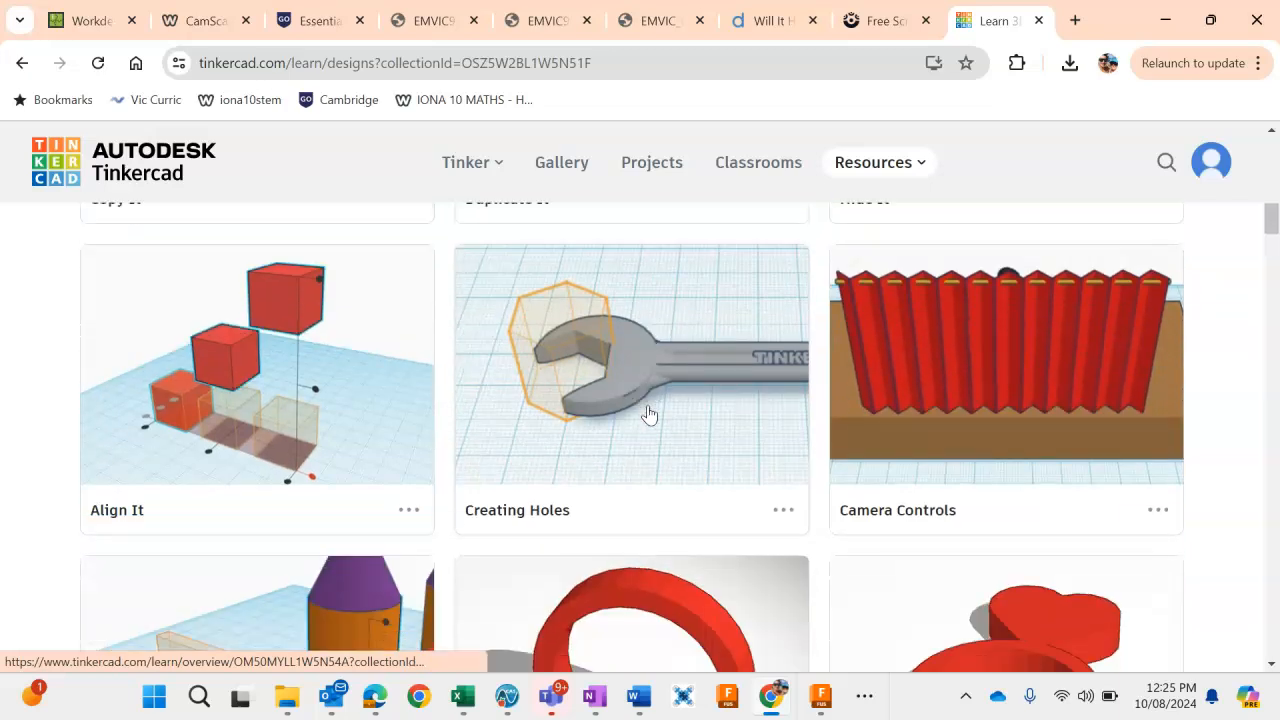
scroll(649, 413, up, 10)
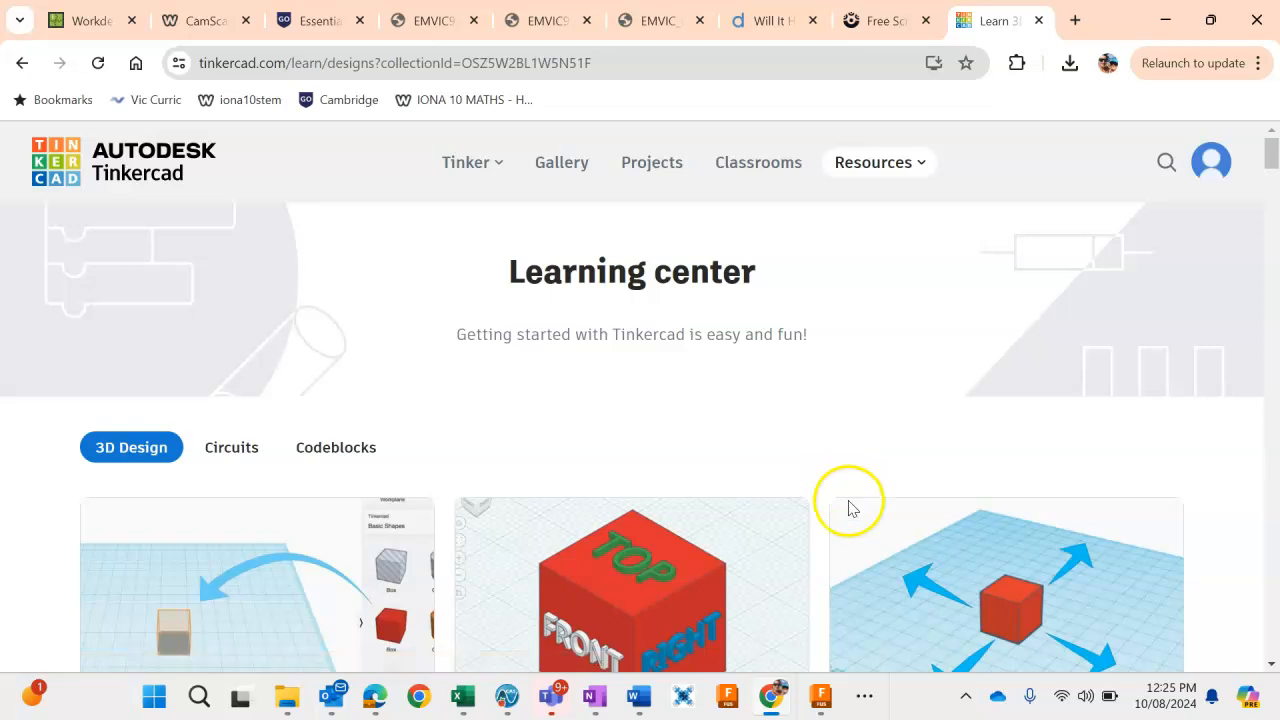
- Switch to the empty design in Autodesk Fusion and start a sketch on the horizontal XY origin plane
click(728, 700)
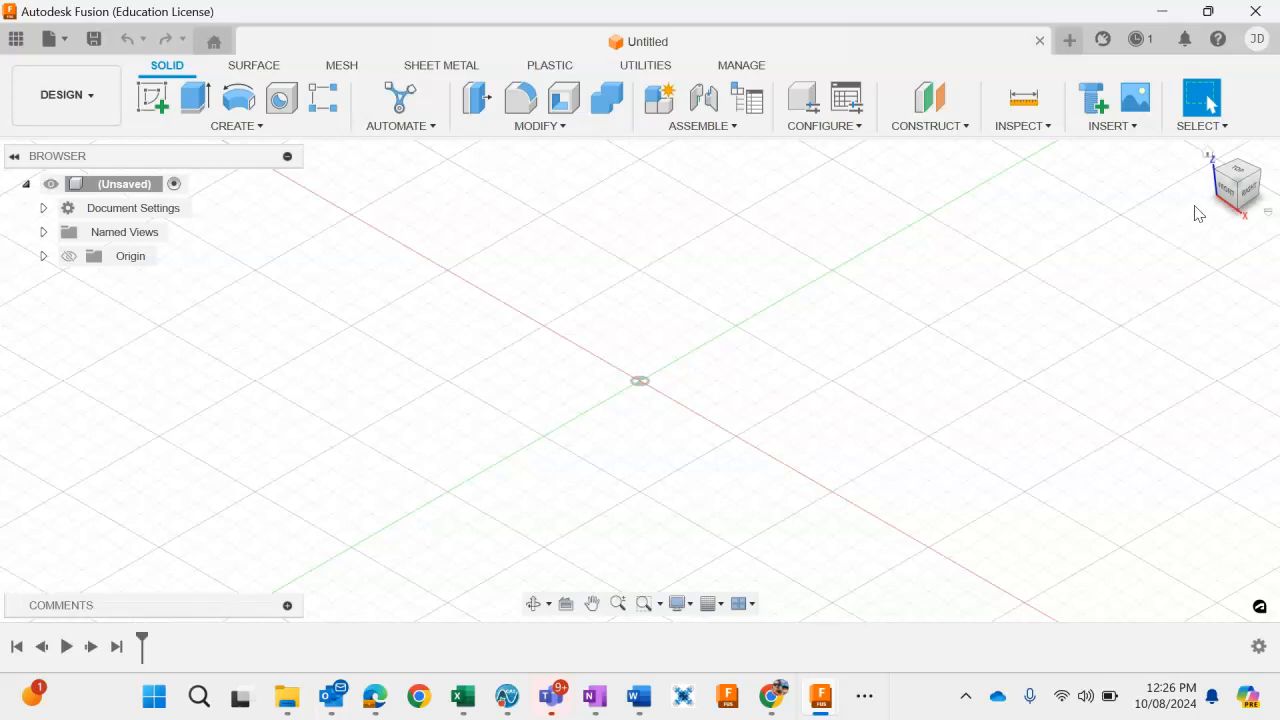
click(1241, 172)
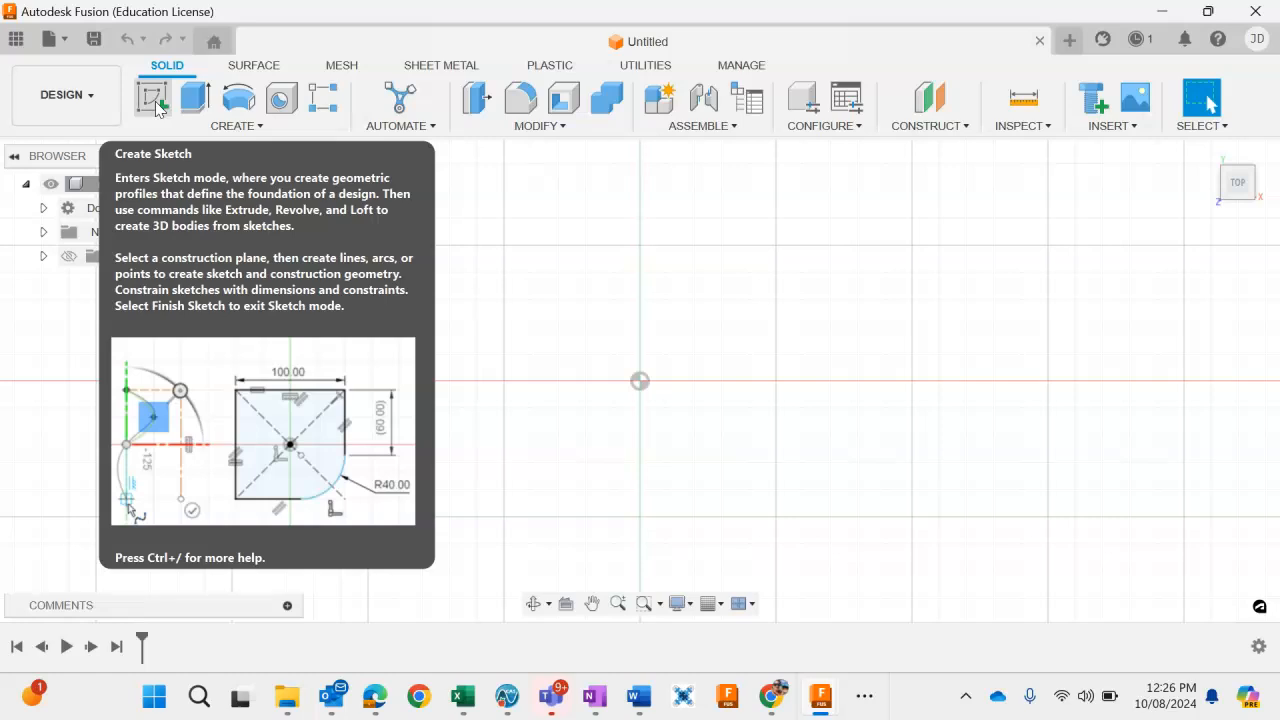
click(153, 100)
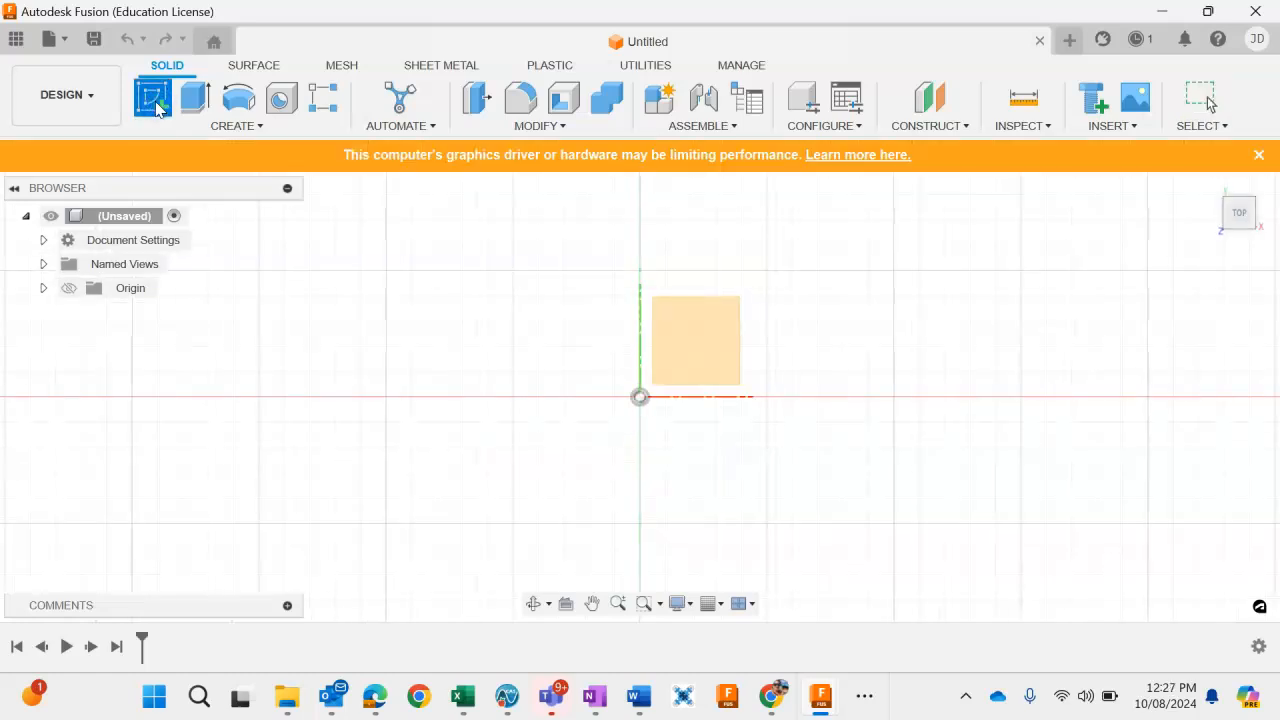
click(155, 108)
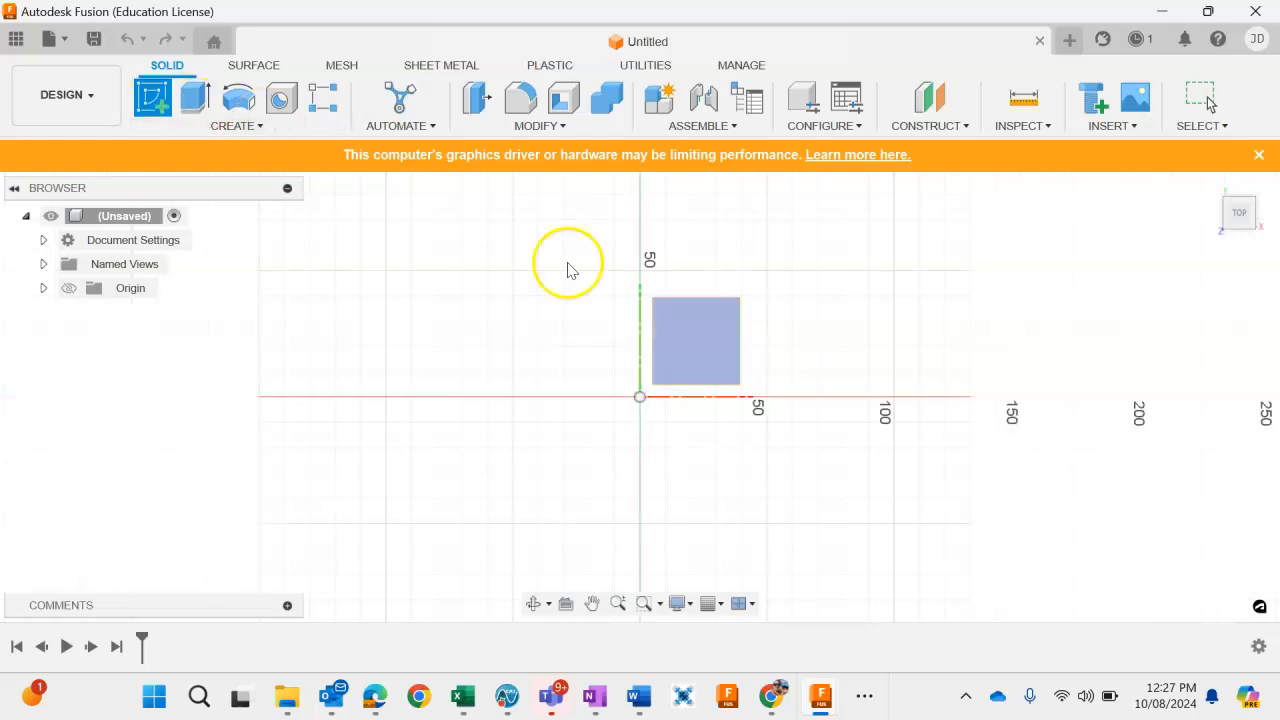
click(693, 344)
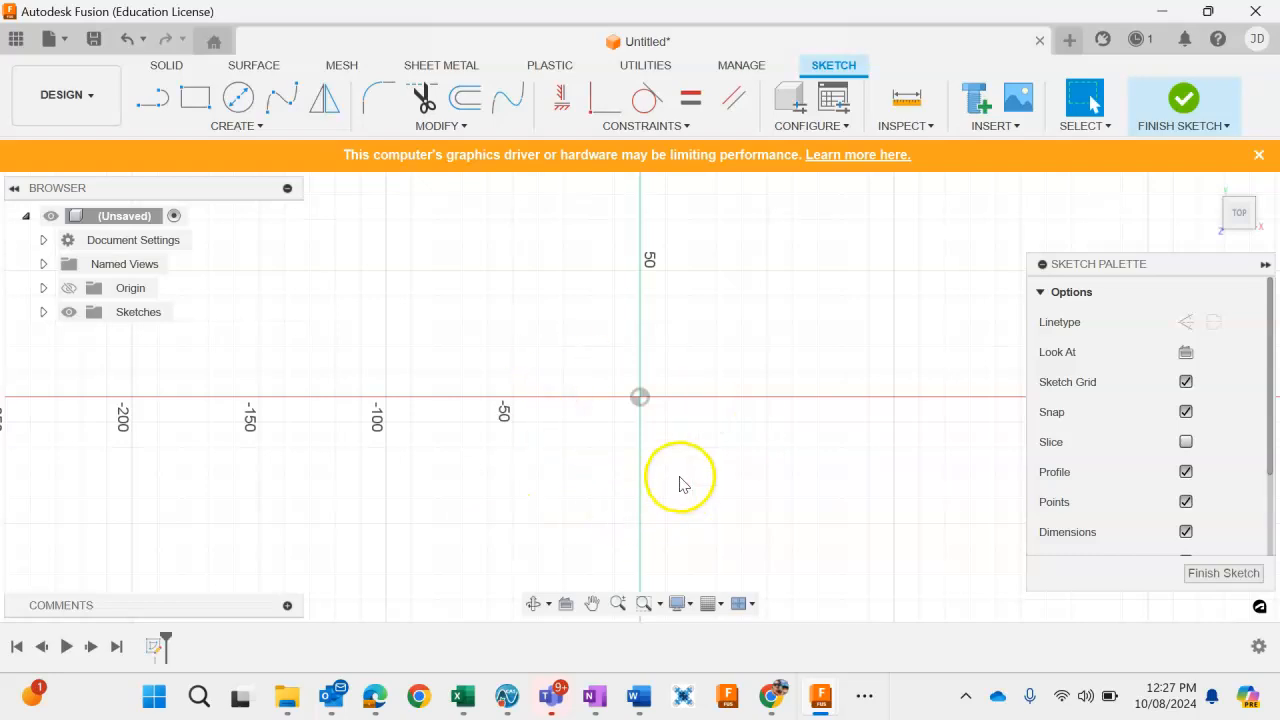
- Draw a centre diameter circle of 30 mm at the origin and finish the sketch
click(240, 100)
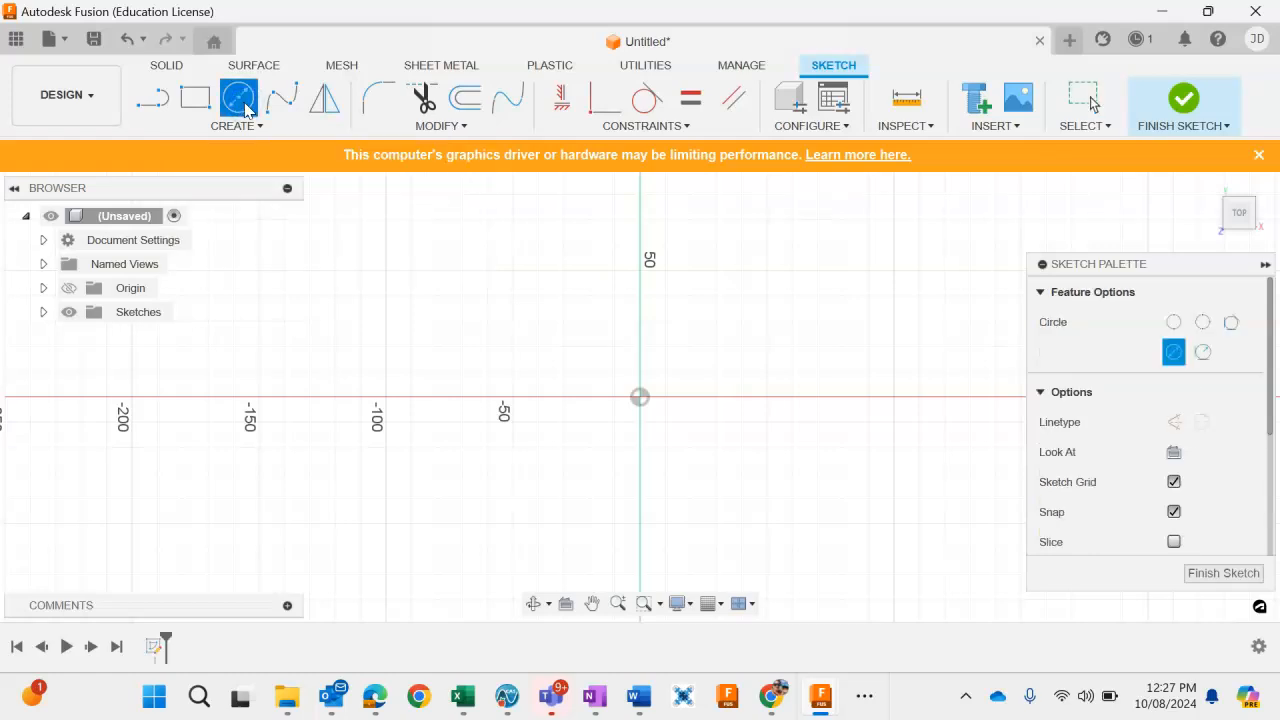
click(641, 399)
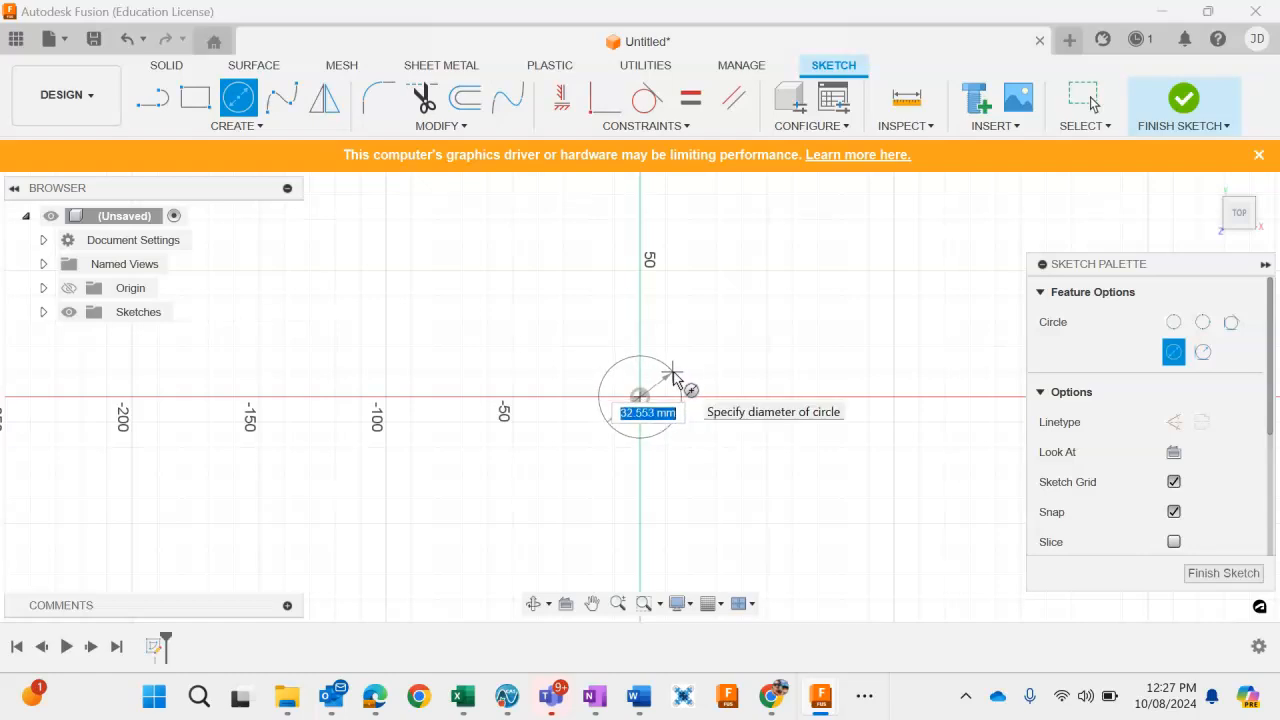
text(30)
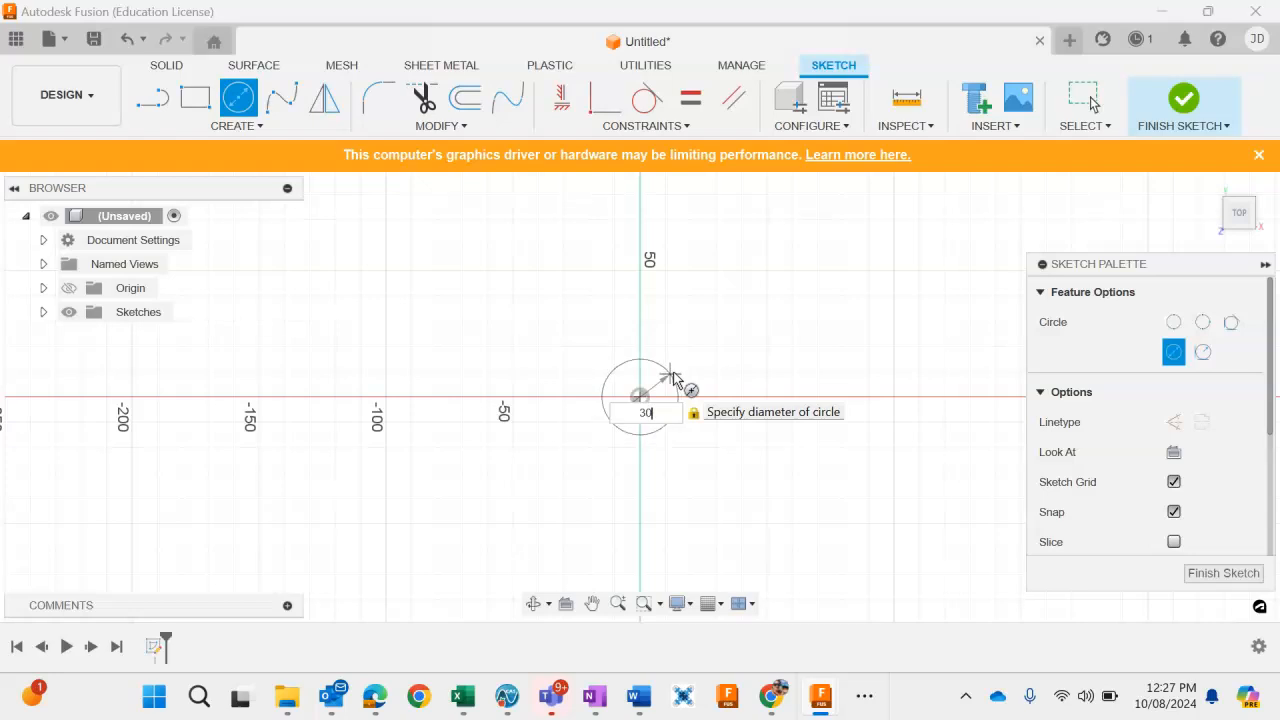
key(Return)
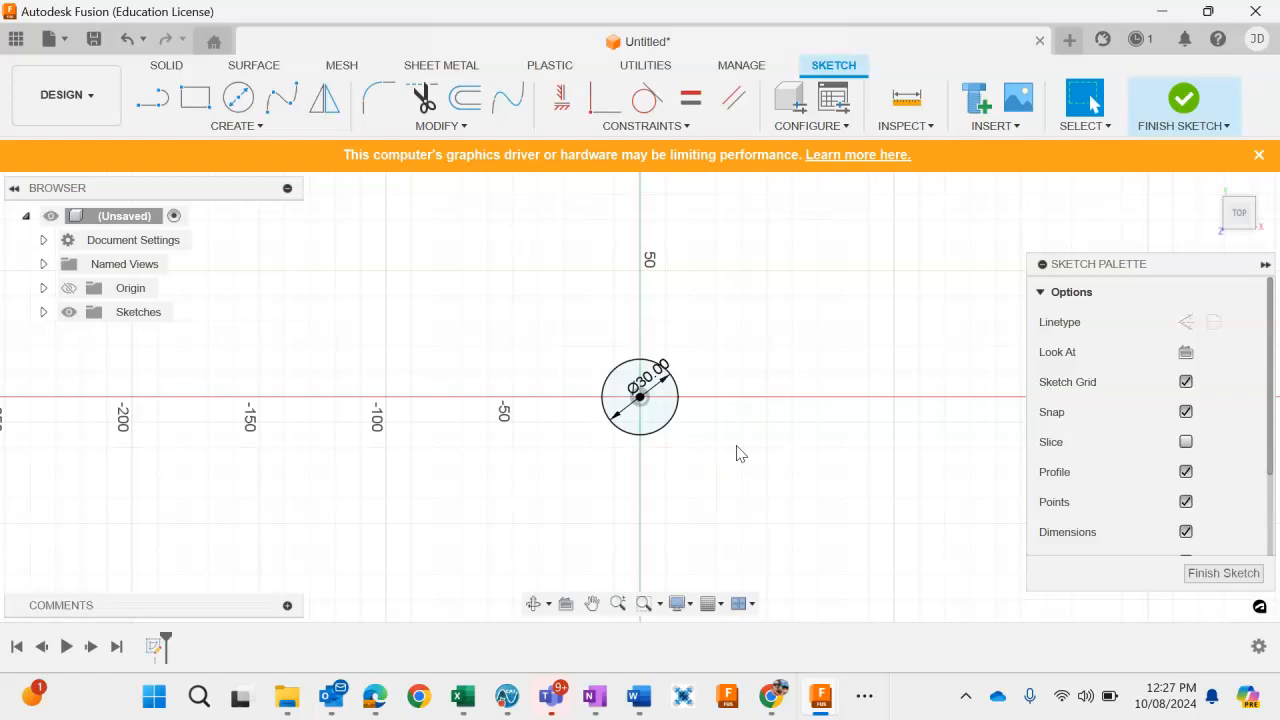
click(1183, 108)
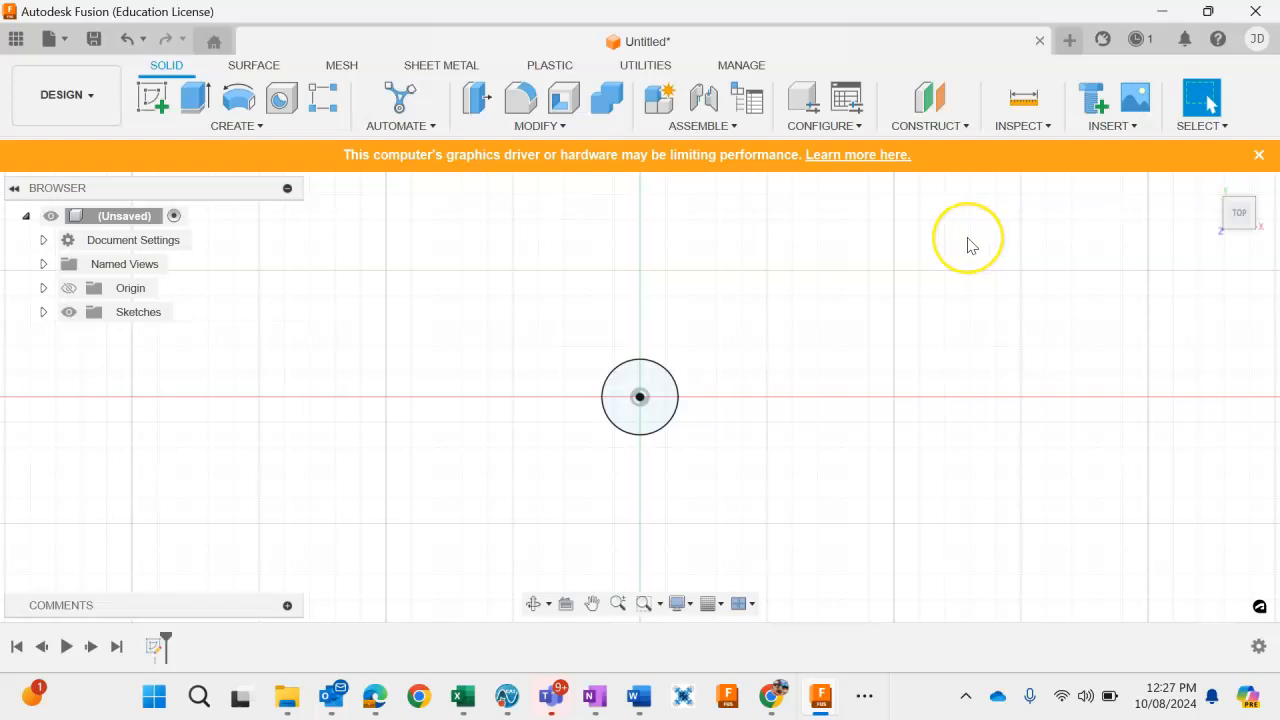
- Extrude the circle profile upward 3 mm as a new body to form the disc
mouse_move(1238, 215)
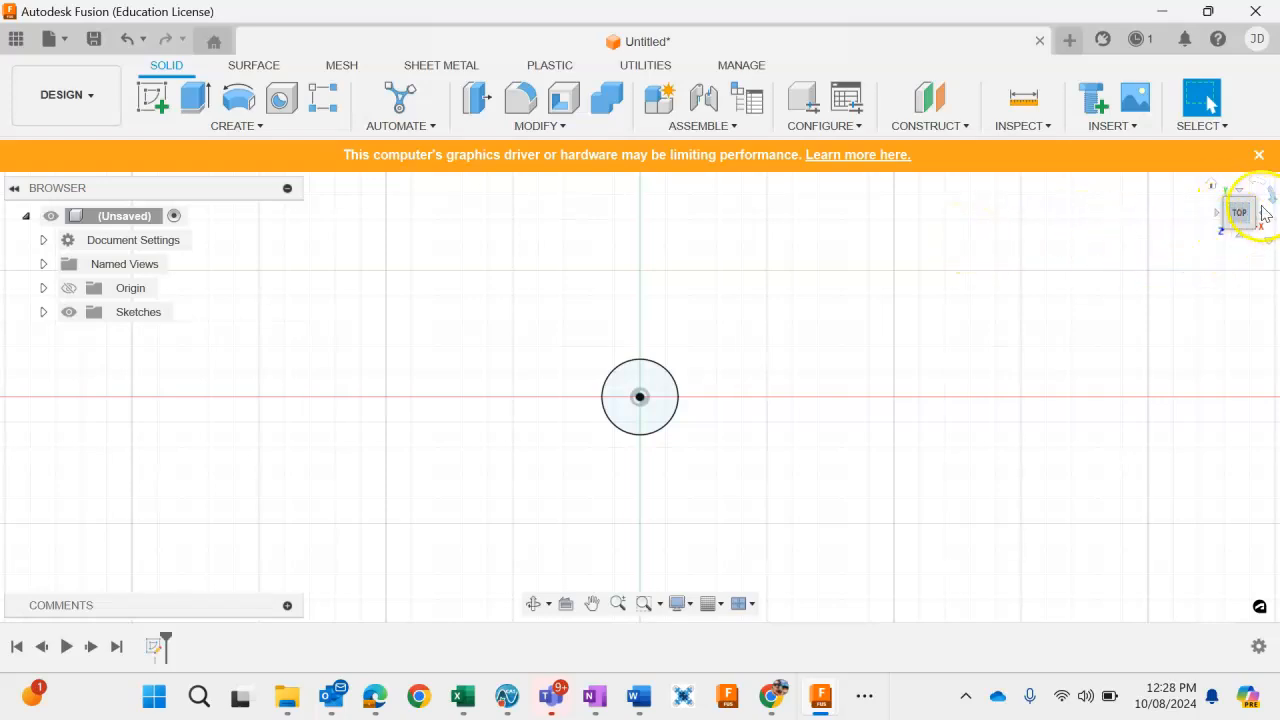
click(1212, 190)
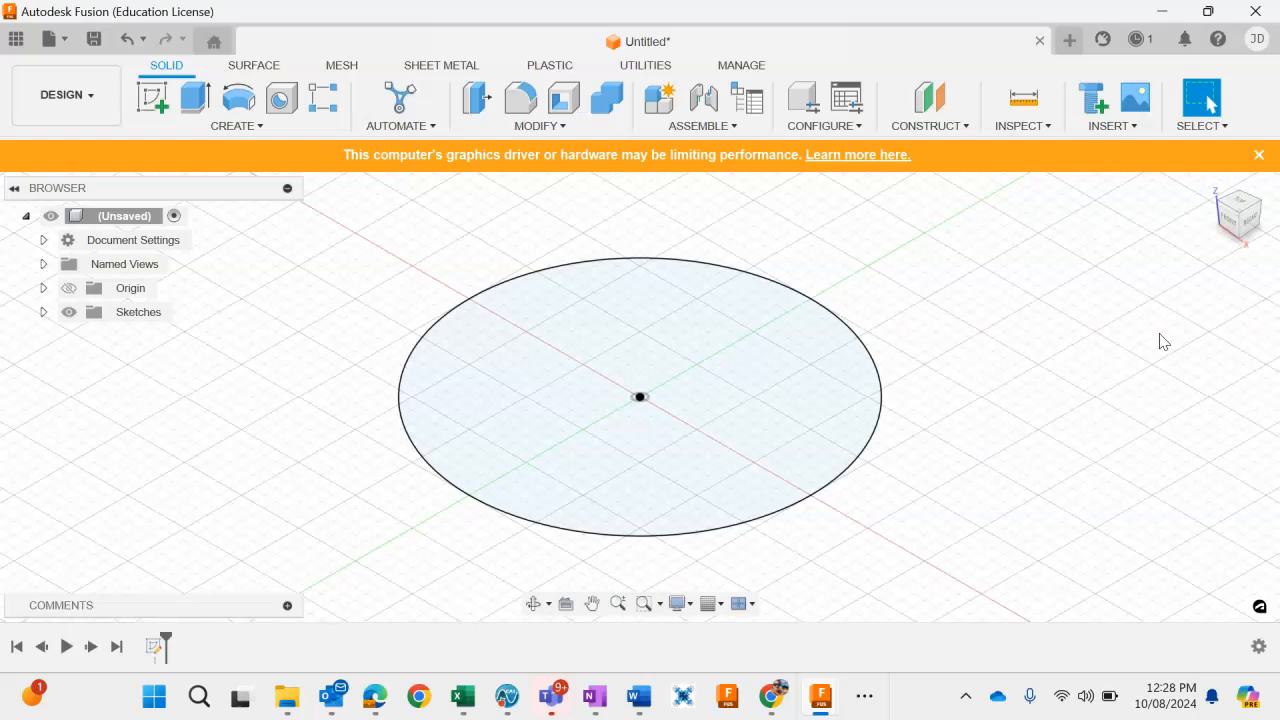
click(725, 347)
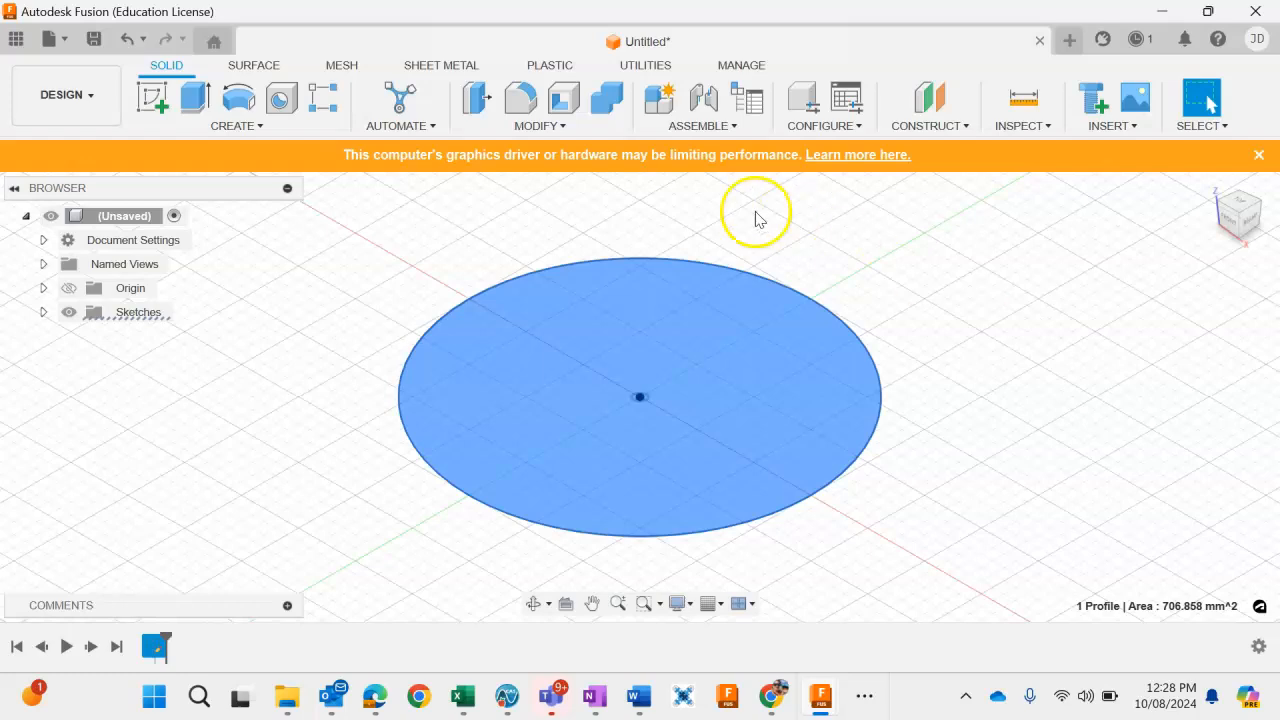
click(196, 98)
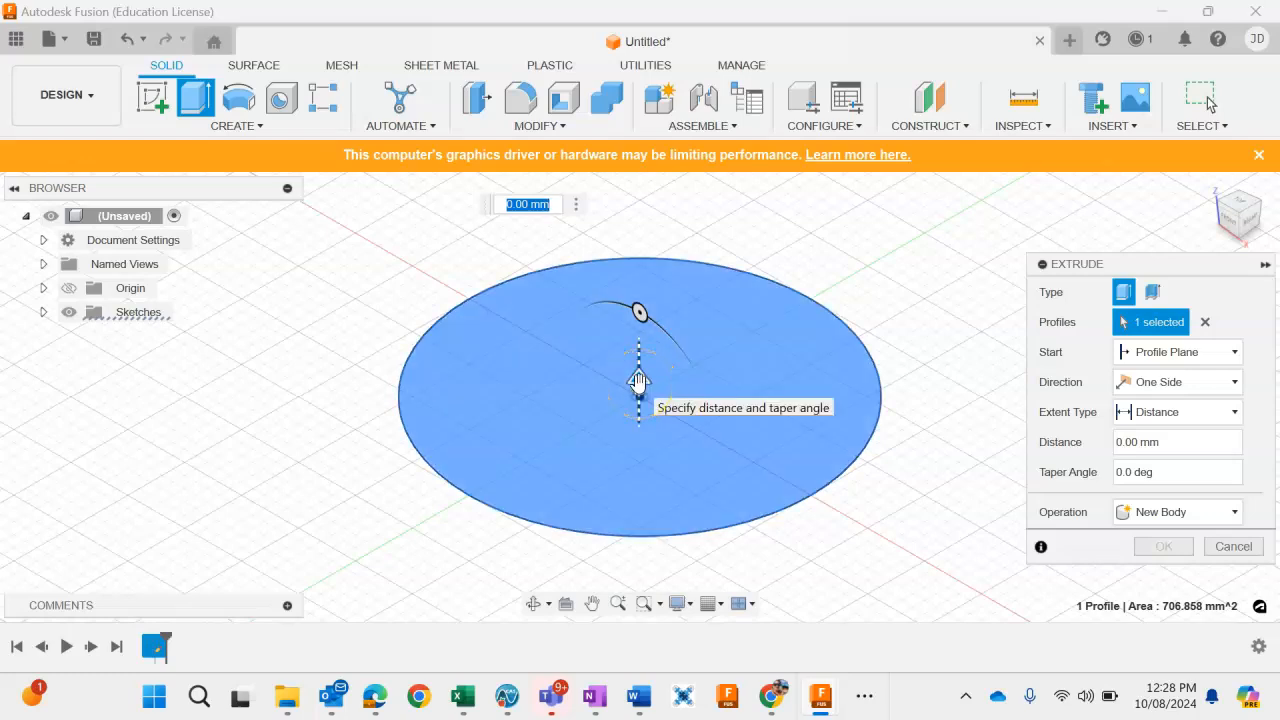
mouse_move(637, 377)
mouse_down()
mouse_move(640, 306)
mouse_move(644, 369)
mouse_move(643, 328)
mouse_move(643, 357)
mouse_up()
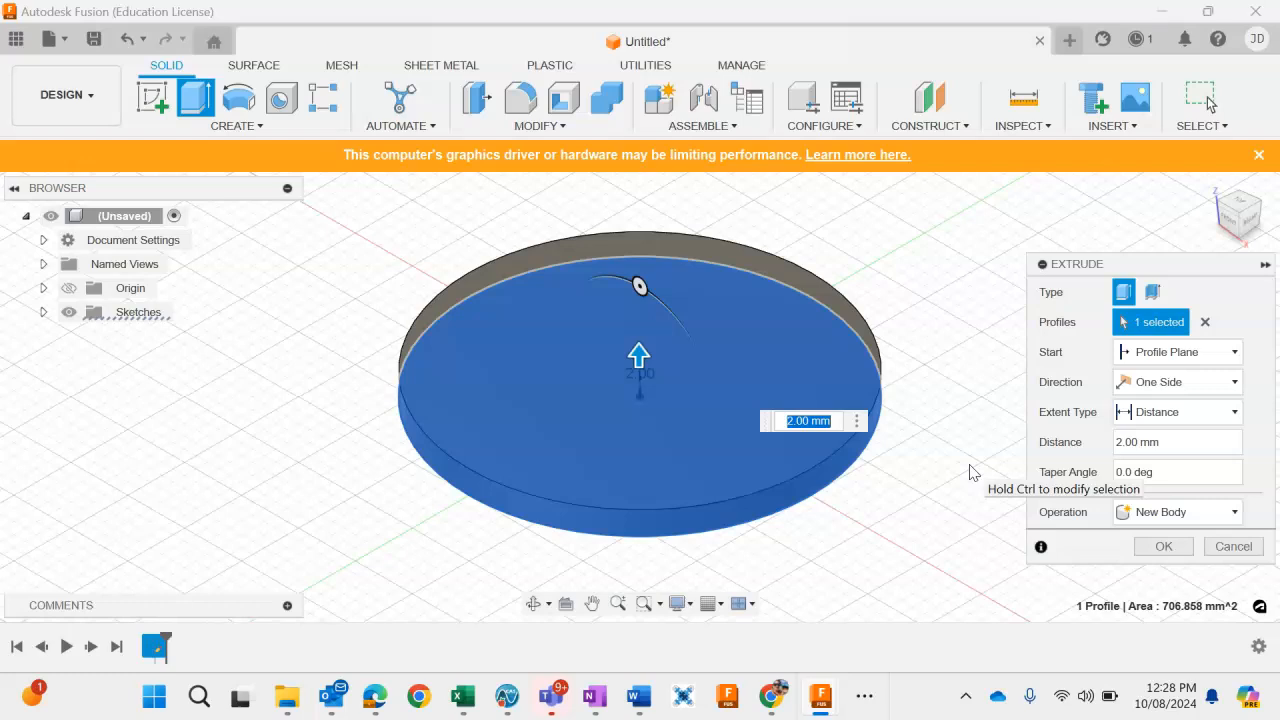
text(3)
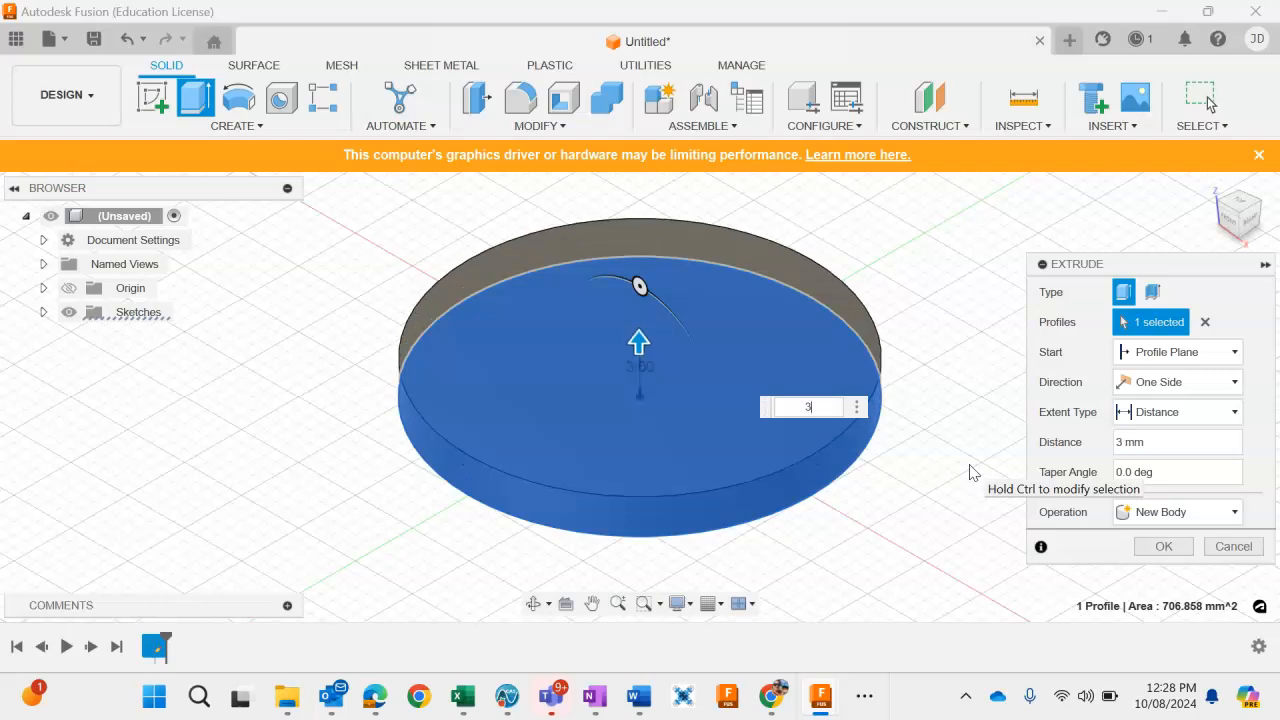
key(Return)
click(955, 310)
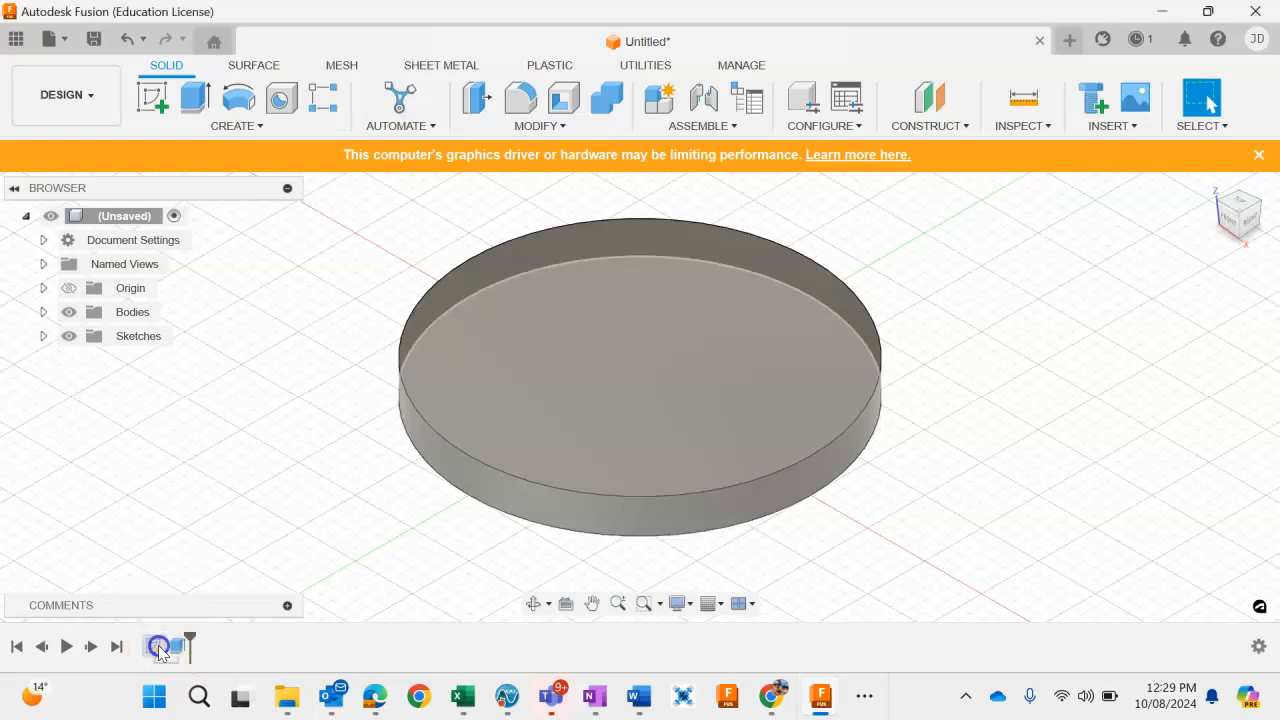
- Review the sketch and extrusion in the design history by rolling back to before the extrusion and forward again
click(155, 647)
click(176, 646)
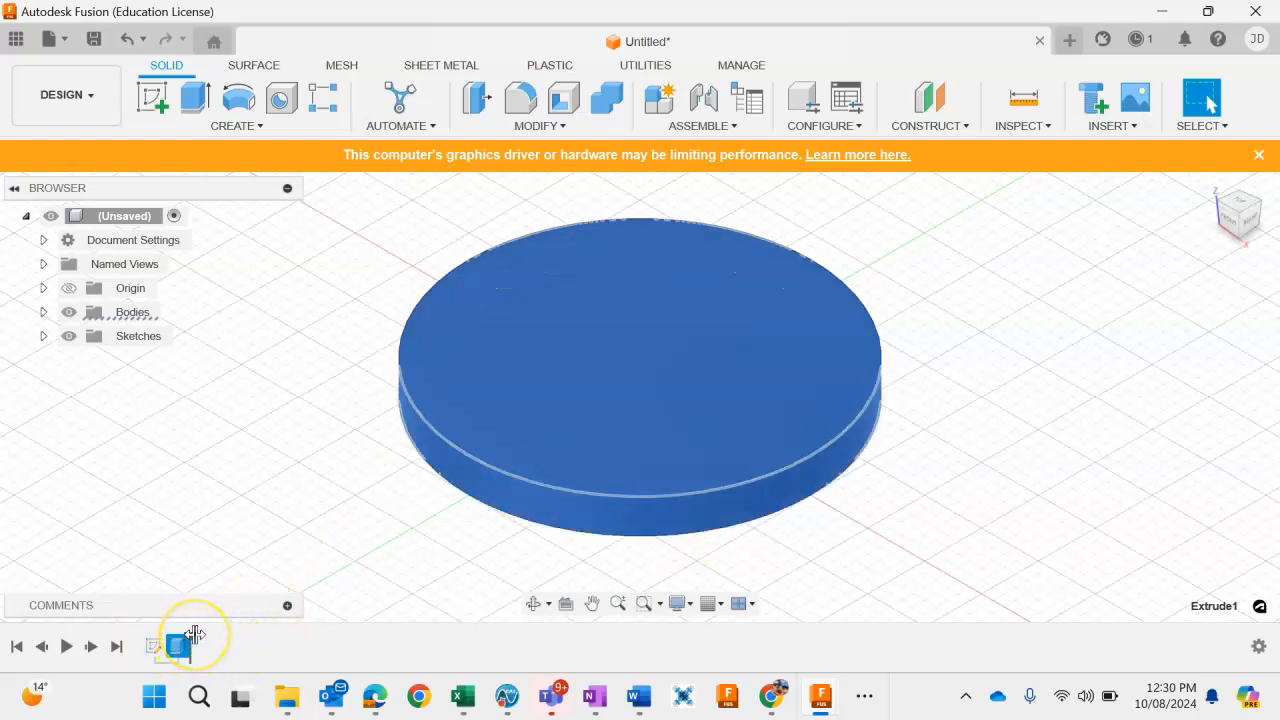
drag(193, 634, 157, 640)
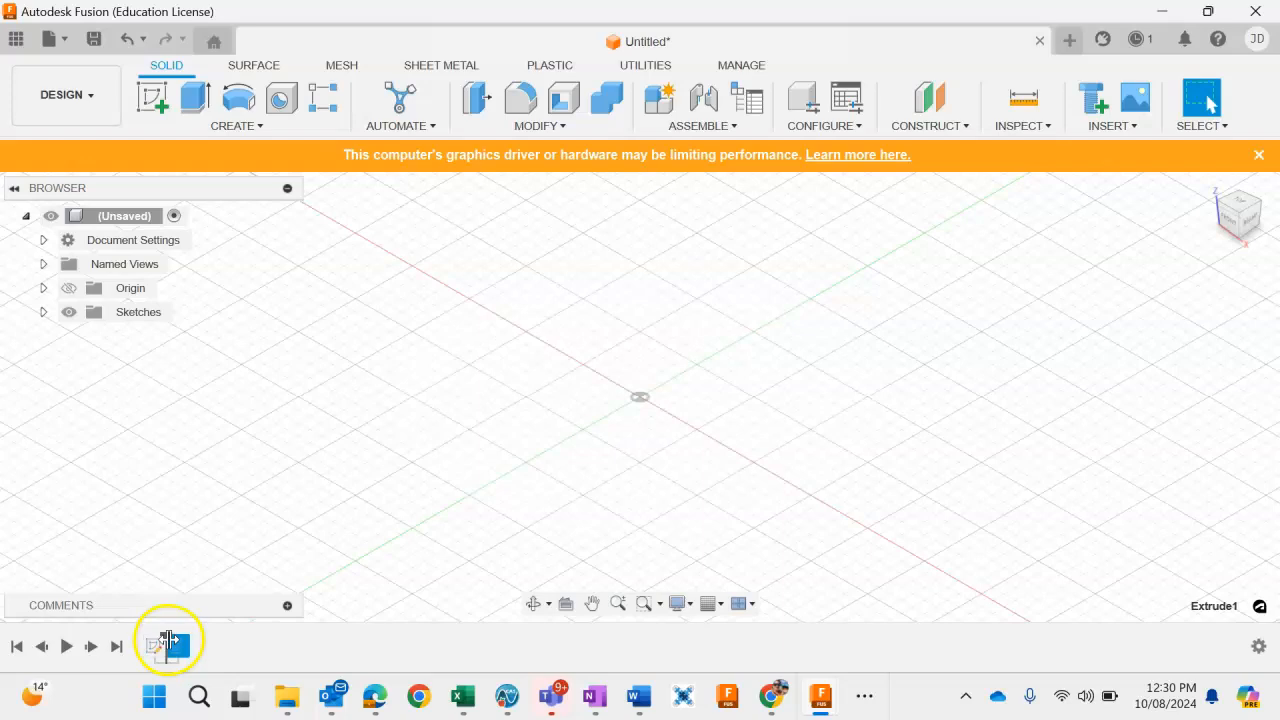
drag(168, 640, 183, 638)
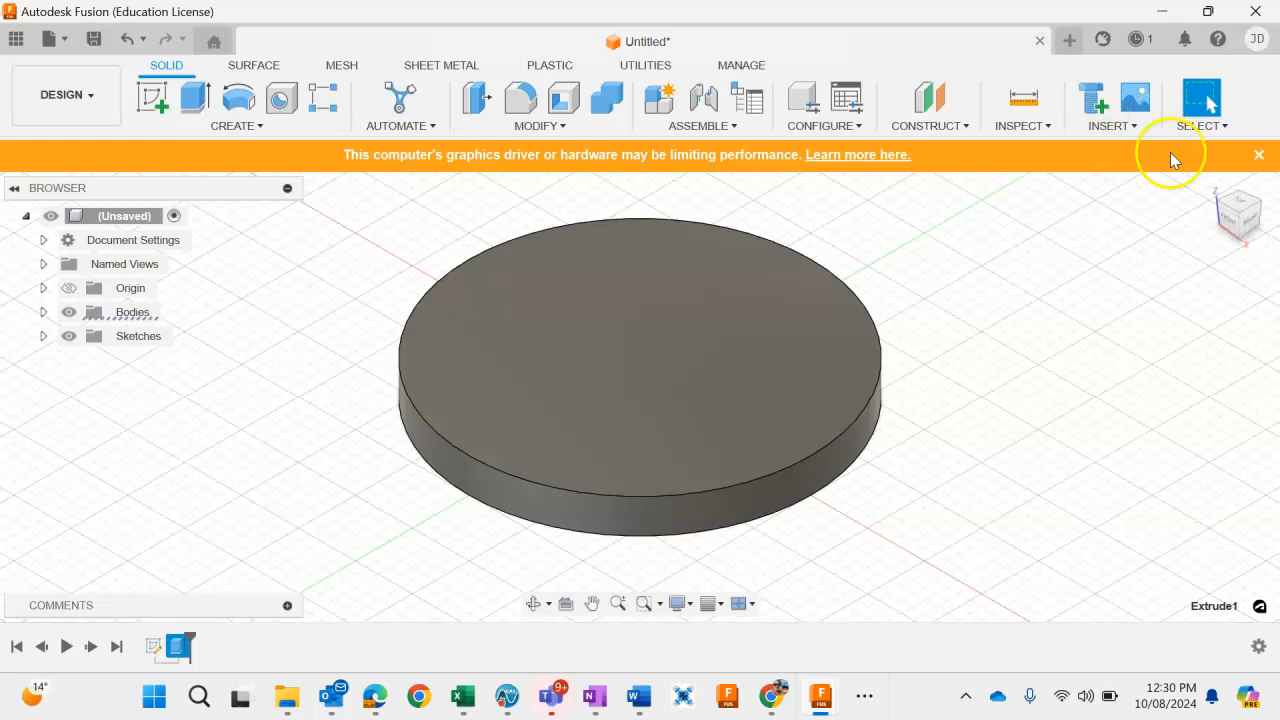
- Start a new sketch on the top face of the disc, viewed from above
click(1240, 203)
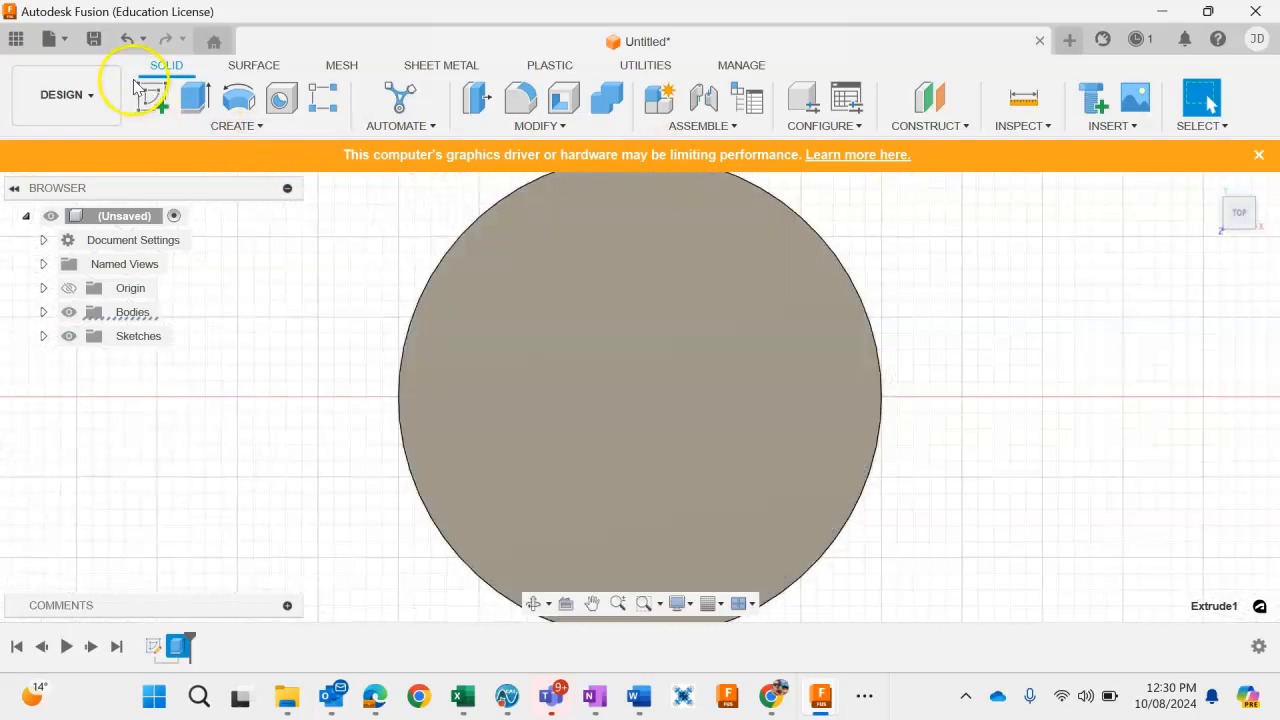
click(155, 100)
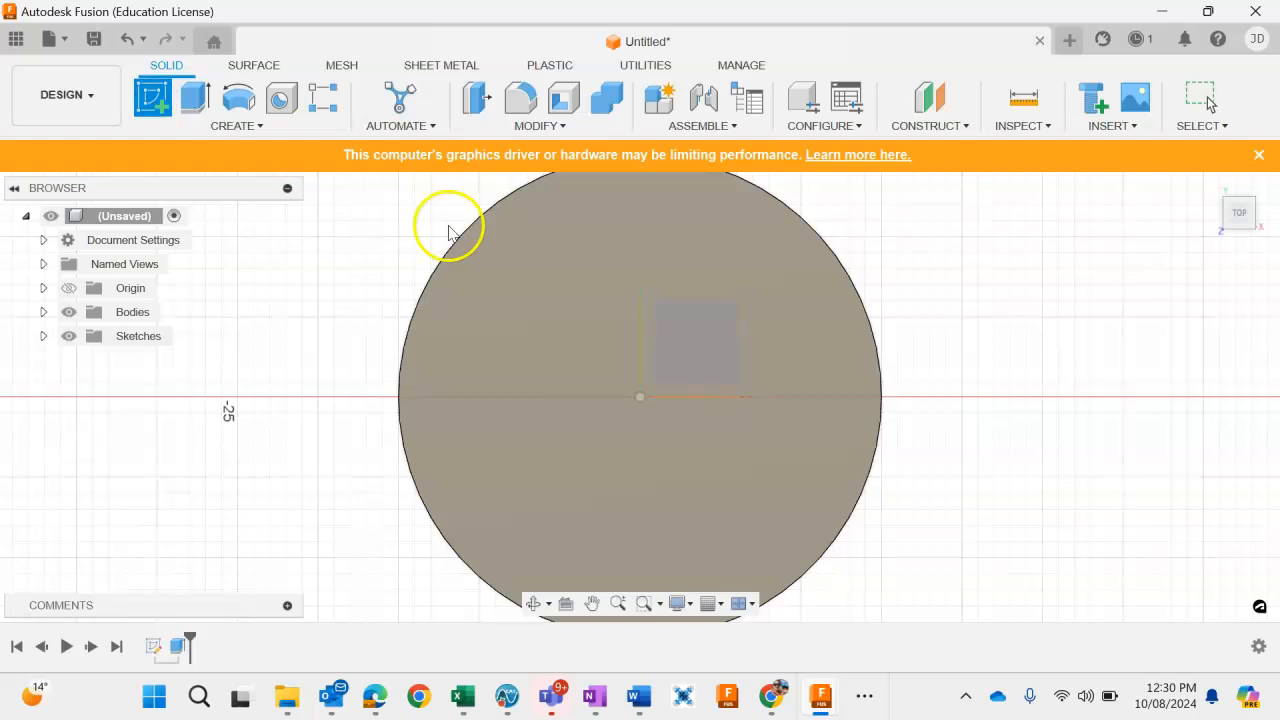
click(544, 300)
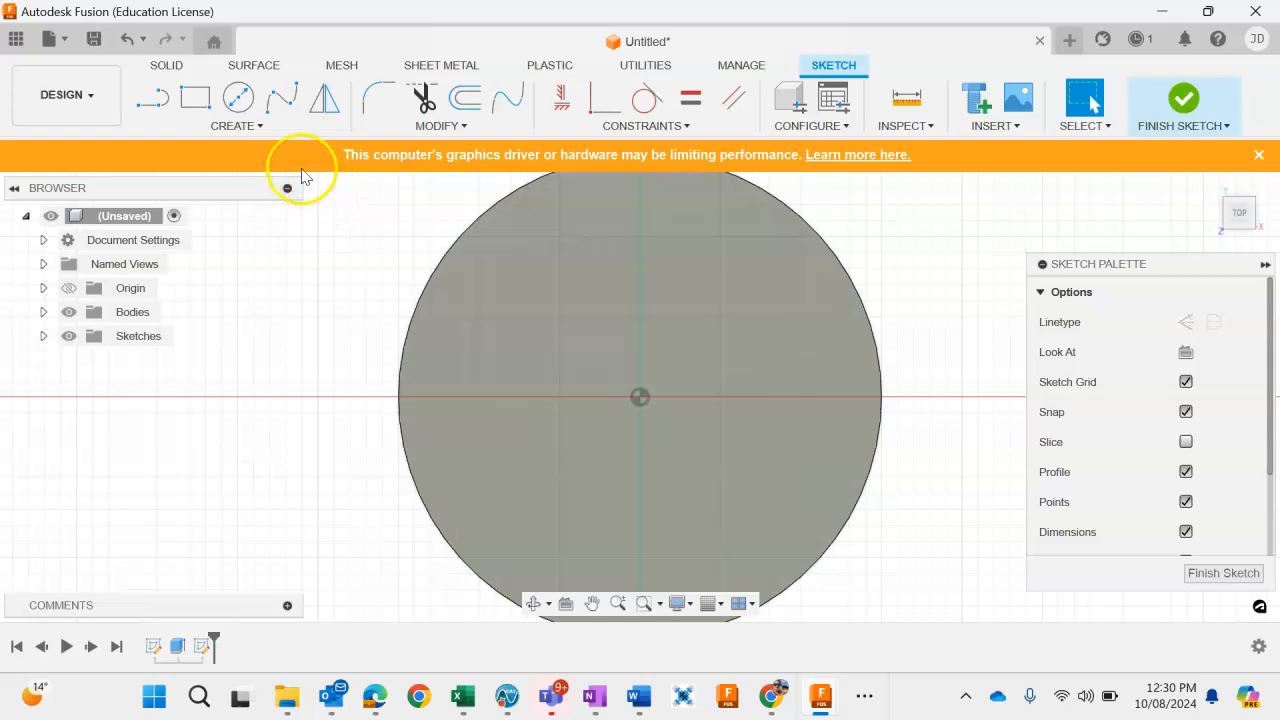
- Add the text JD in Arial at 10 mm height, shift it slightly upward to centre it on the disc, and finish the sketch
click(258, 128)
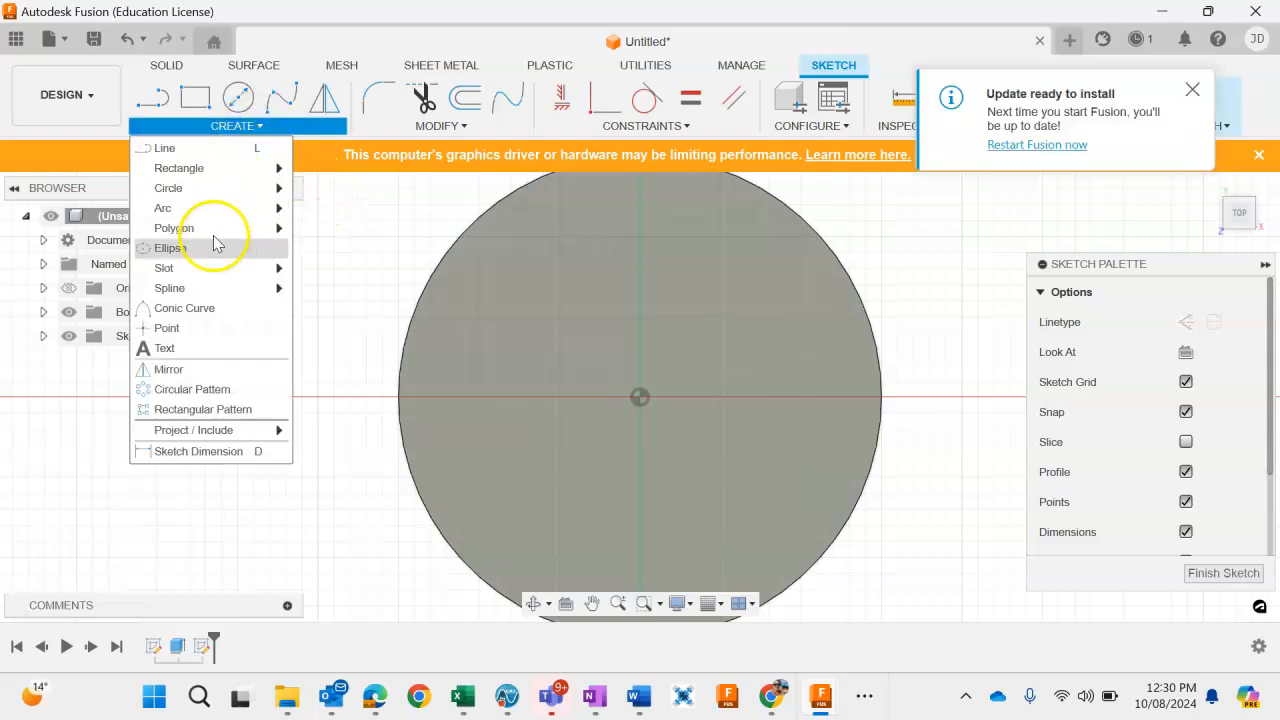
click(200, 350)
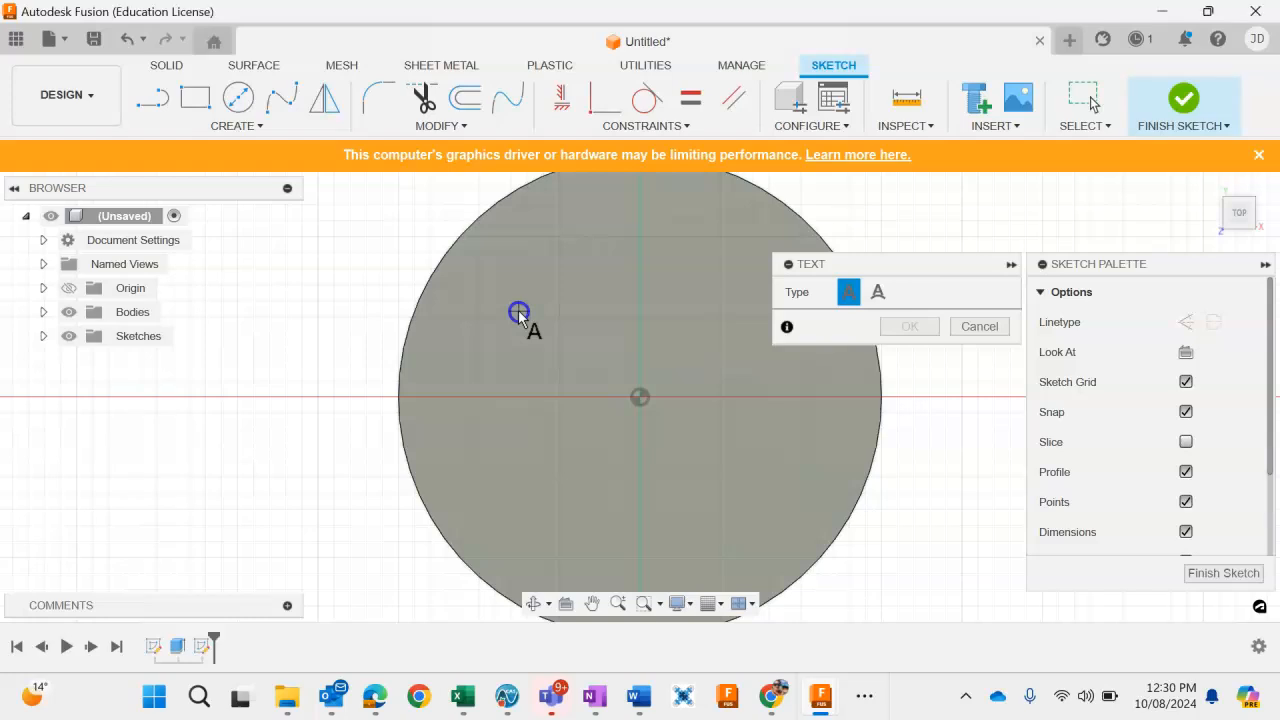
click(786, 461)
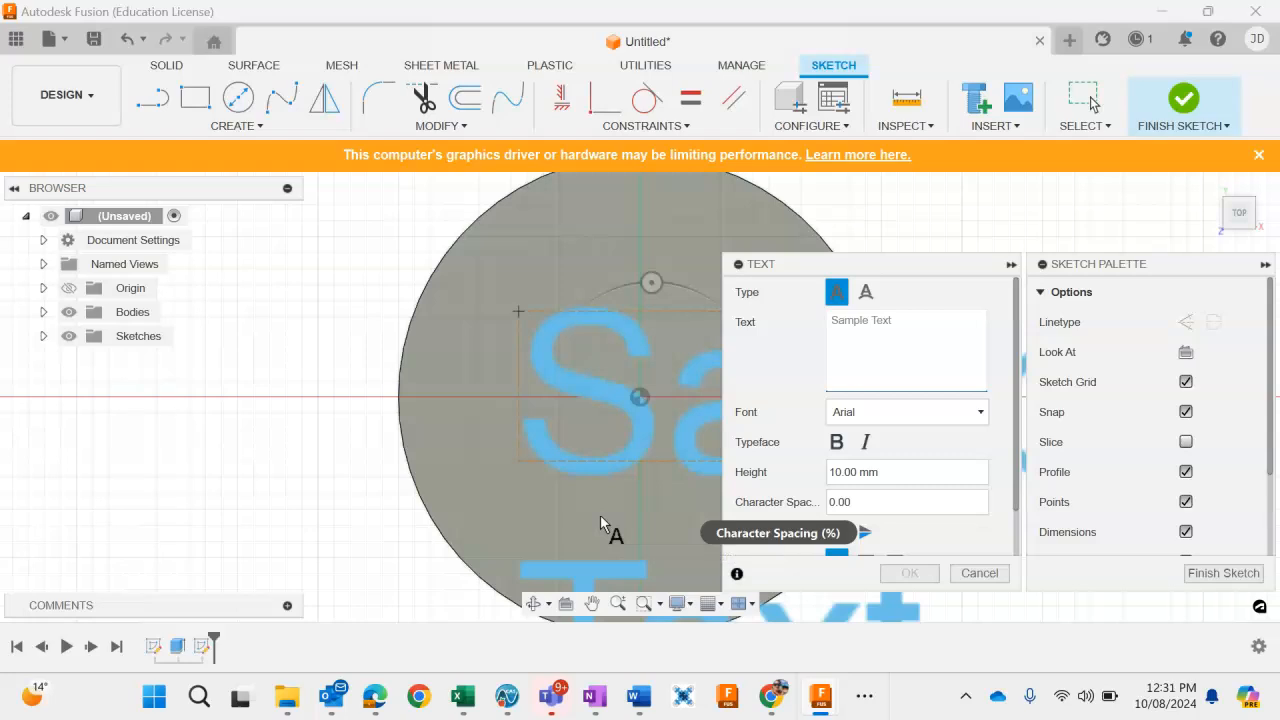
text(JD)
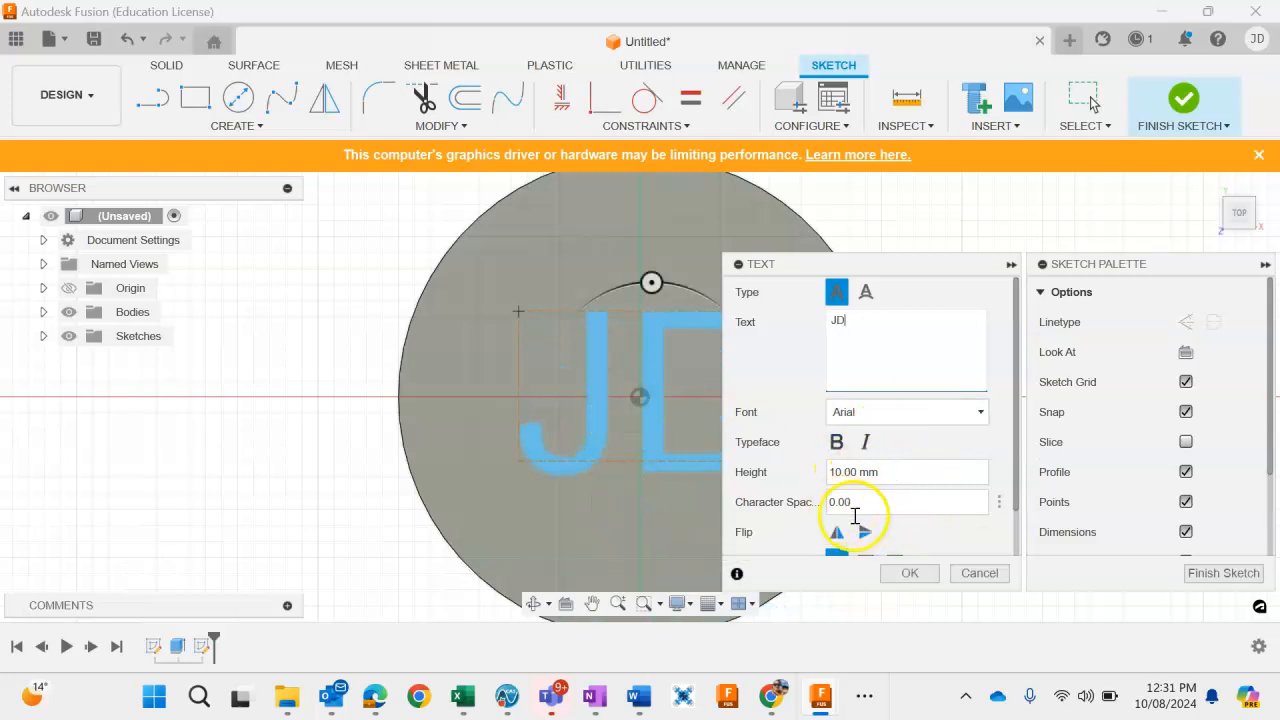
click(910, 576)
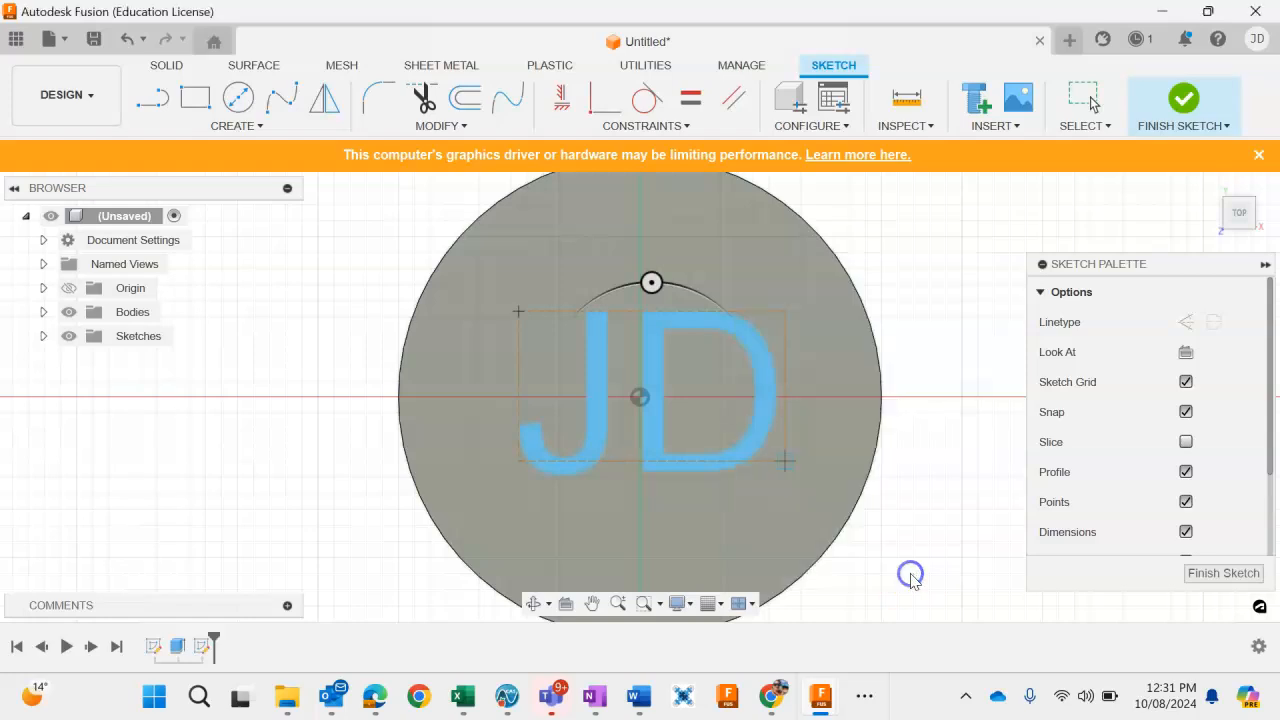
mouse_move(746, 390)
mouse_down()
mouse_move(734, 311)
mouse_move(758, 405)
mouse_move(777, 394)
mouse_move(740, 360)
mouse_move(726, 294)
mouse_move(731, 474)
mouse_move(749, 372)
mouse_up()
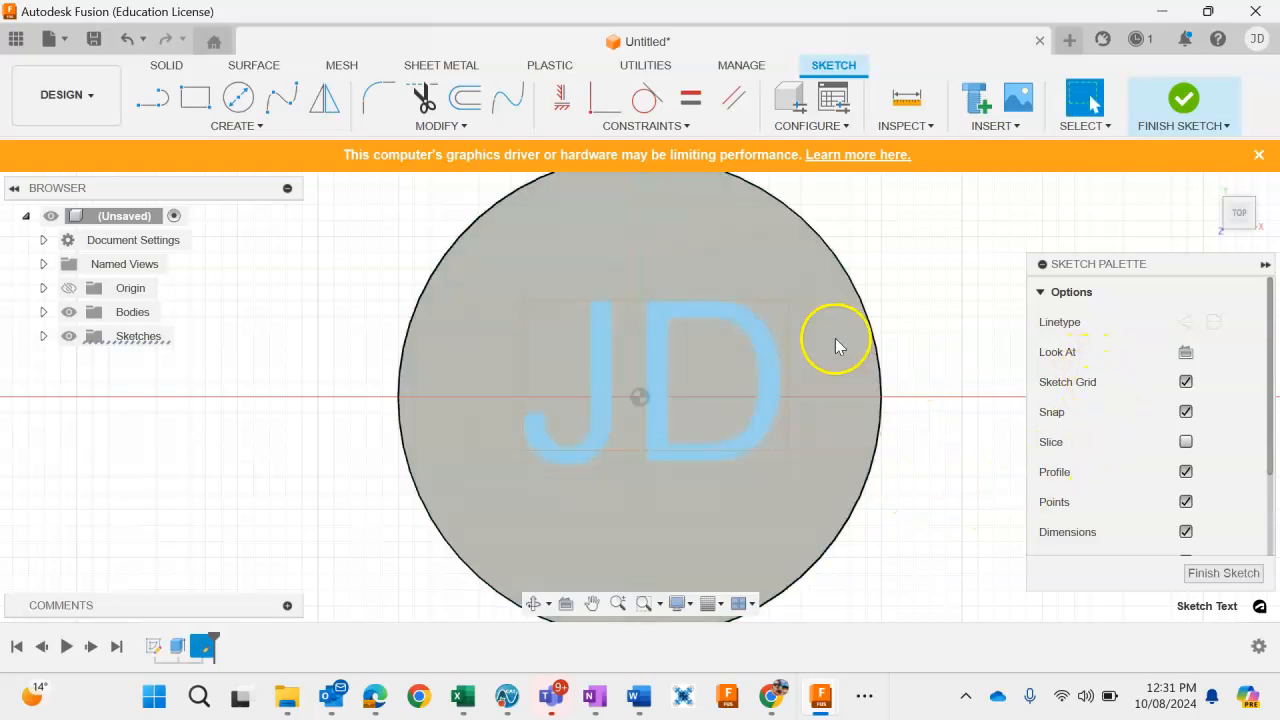
click(1183, 102)
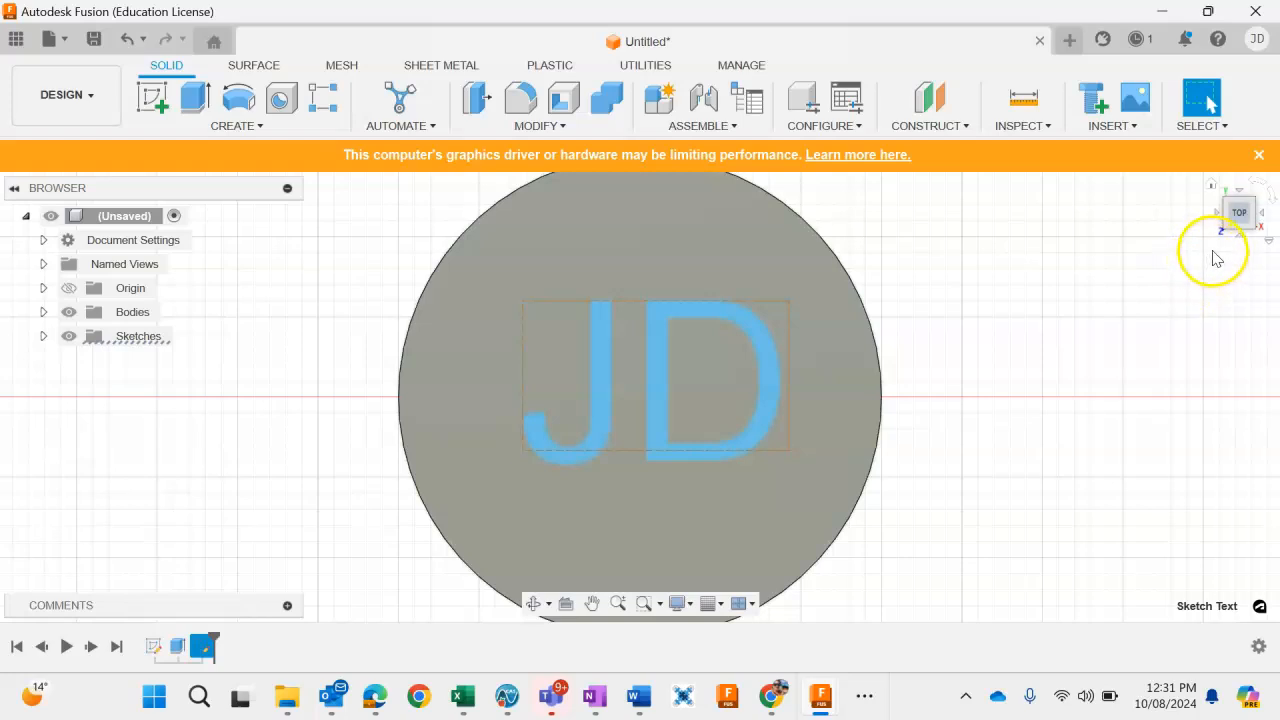
- Extrude the JD text 2 mm upward from the disc's top face, joined to the disc
click(1212, 187)
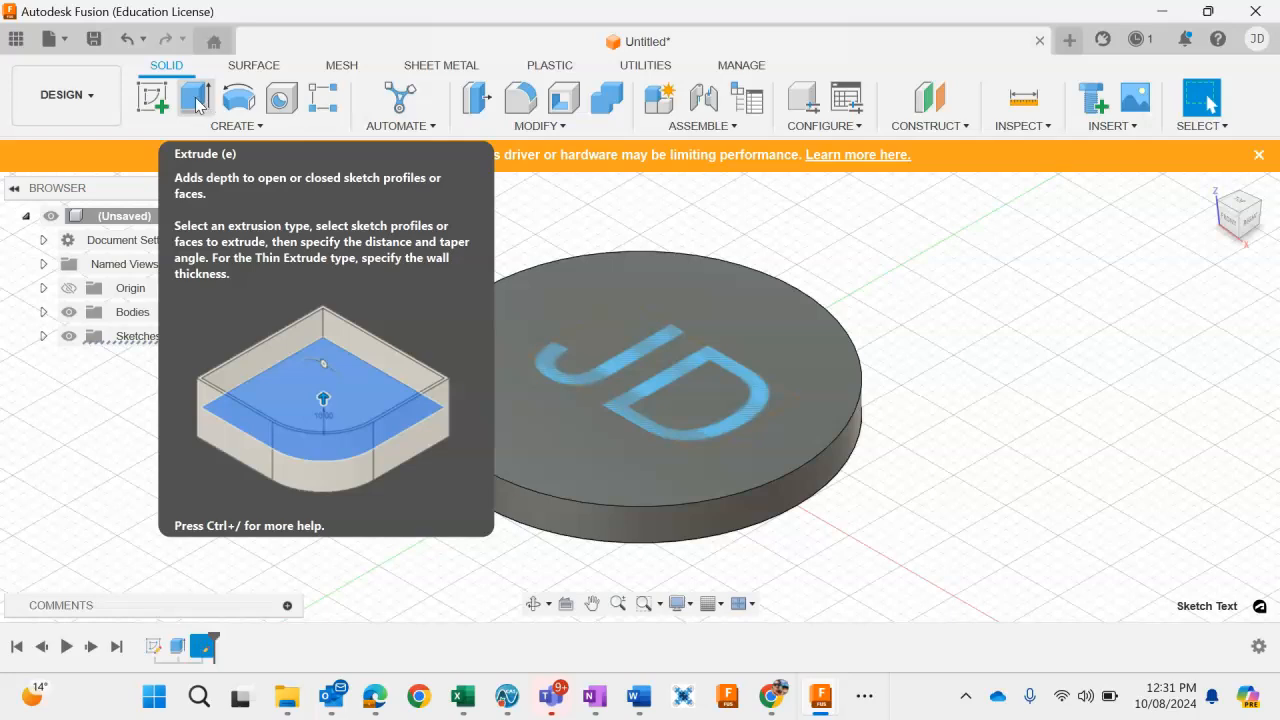
click(603, 323)
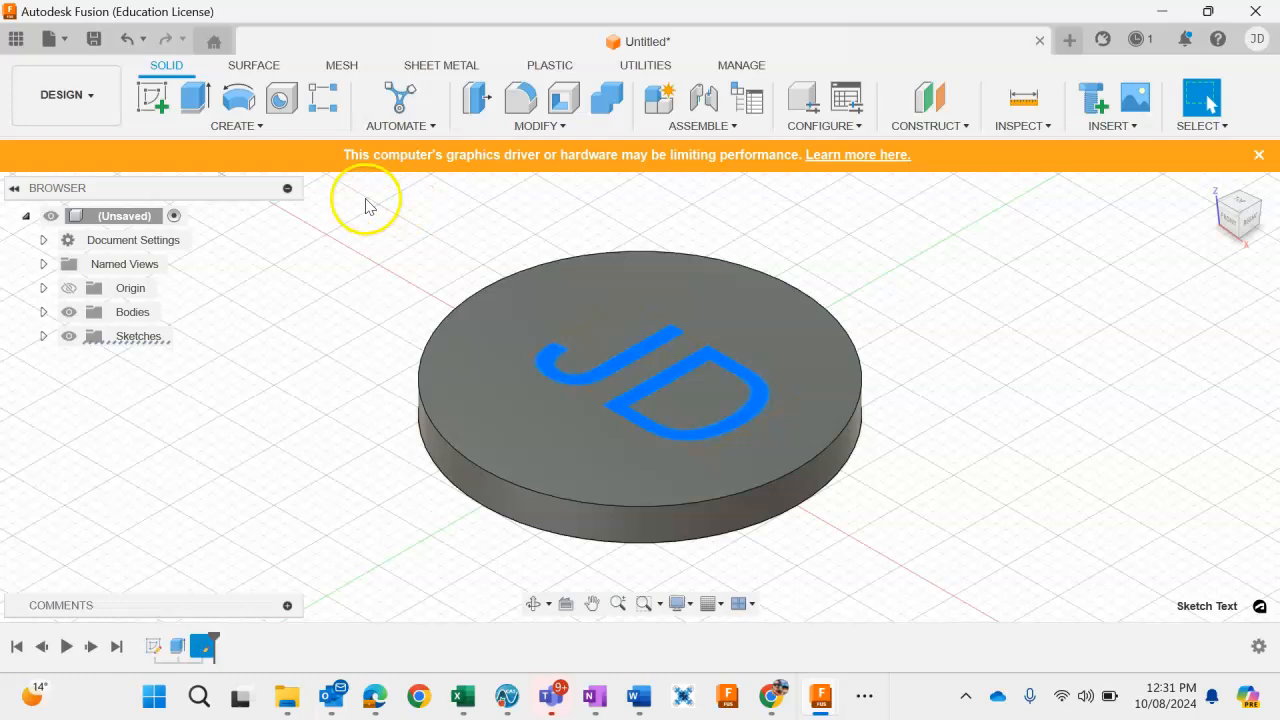
click(197, 100)
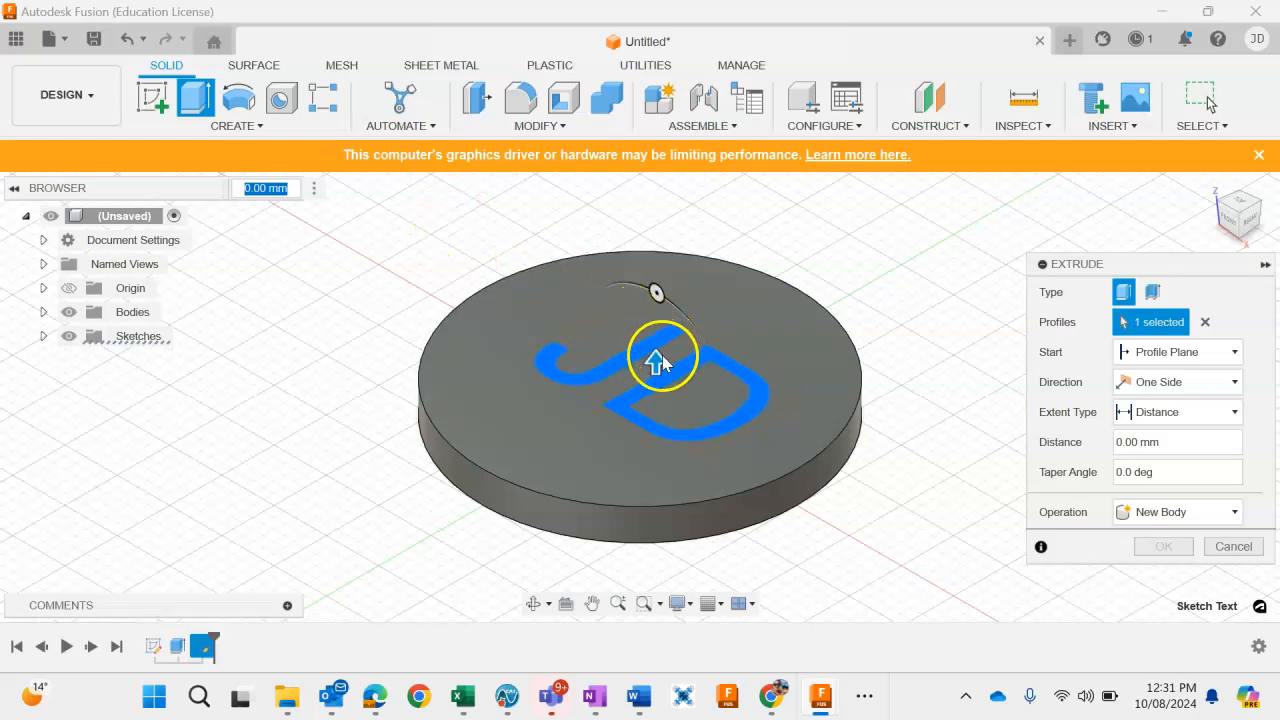
mouse_move(657, 364)
mouse_down()
mouse_move(657, 317)
mouse_move(657, 402)
mouse_move(657, 347)
mouse_up()
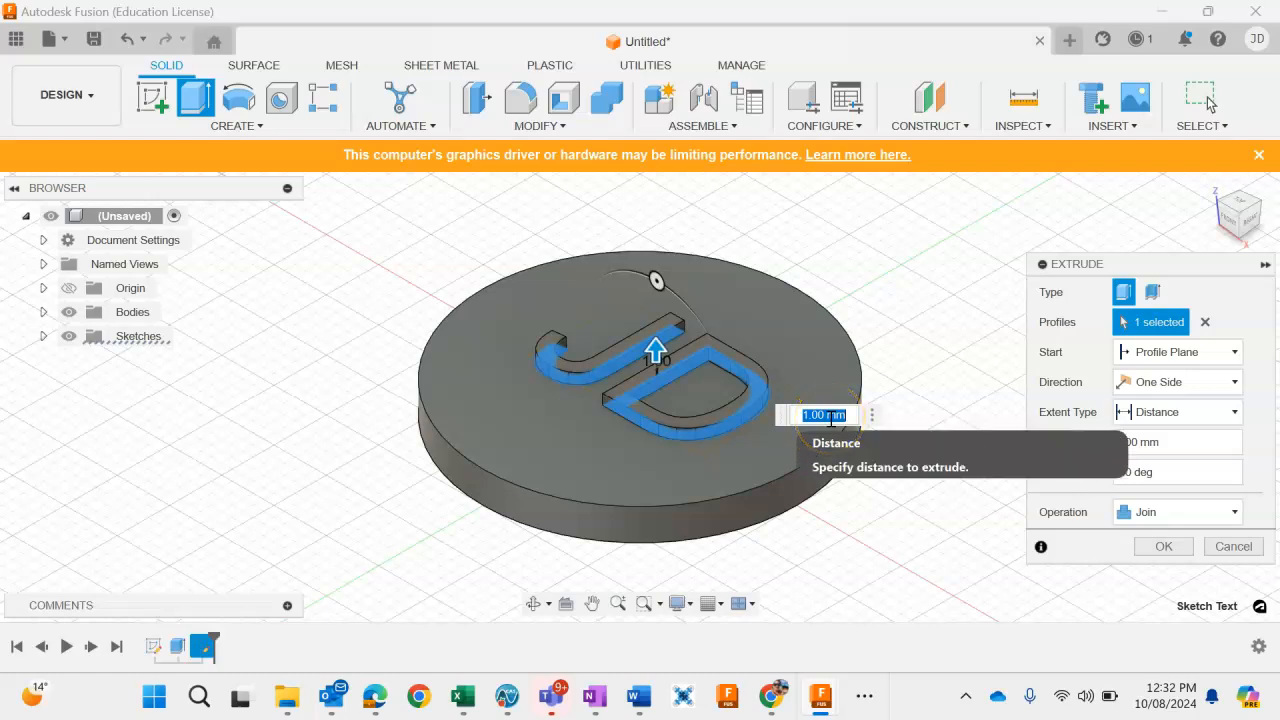
text(2)
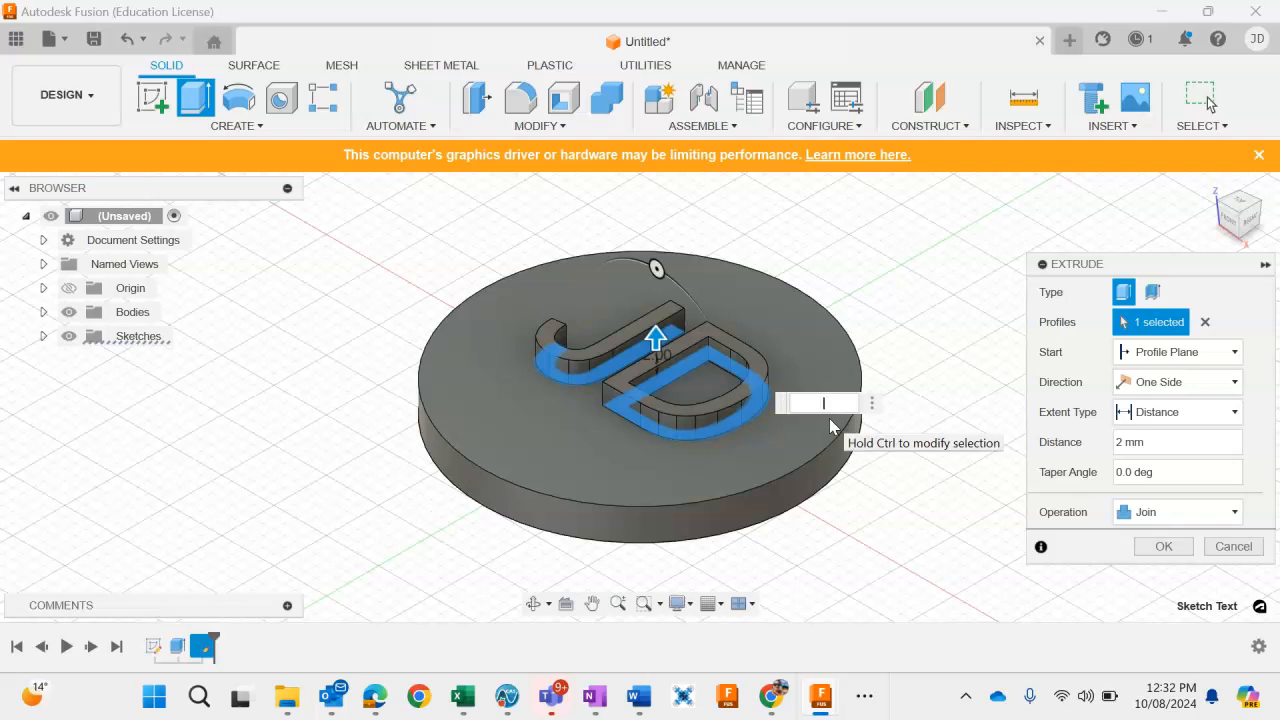
text(-)
text(2)
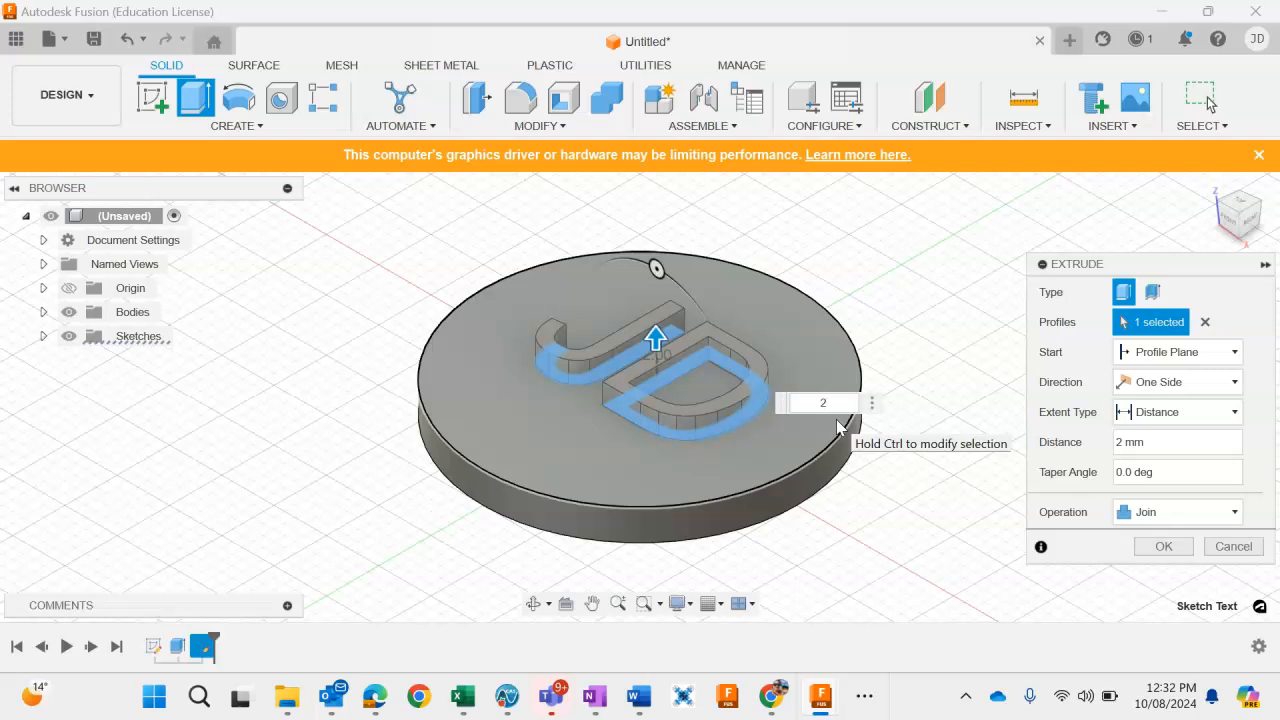
key(Return)
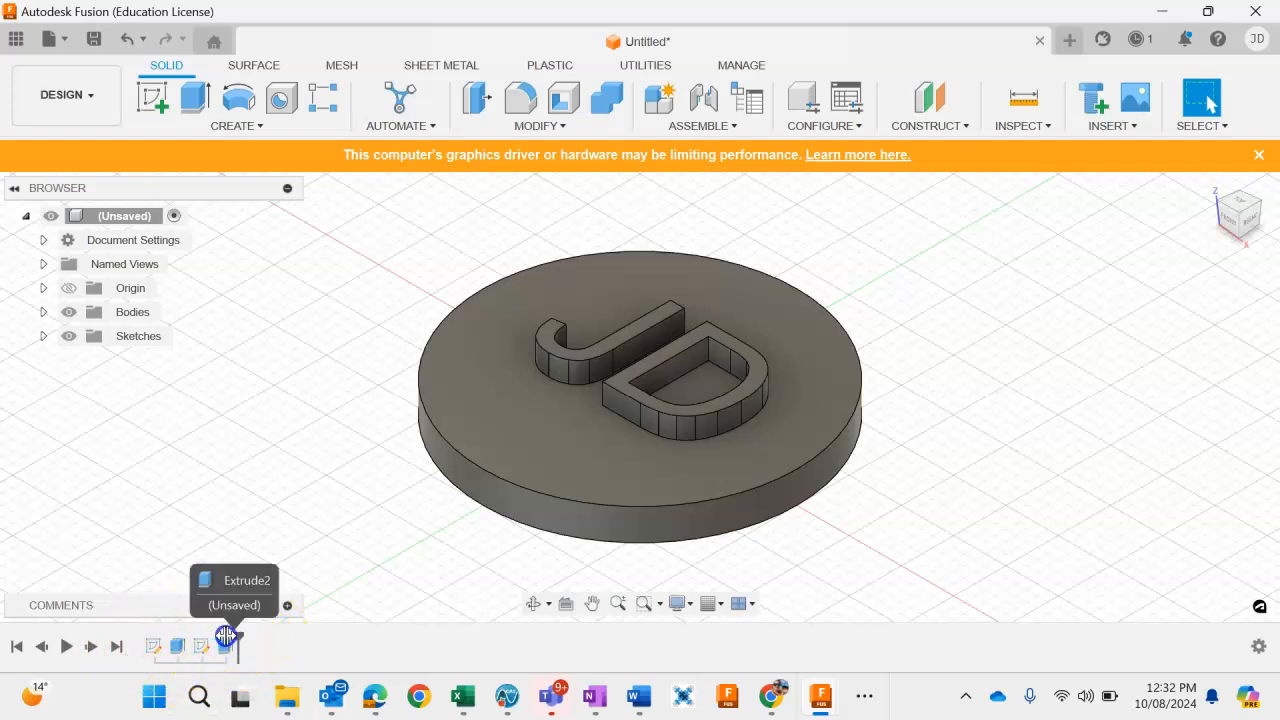
drag(218, 635, 234, 636)
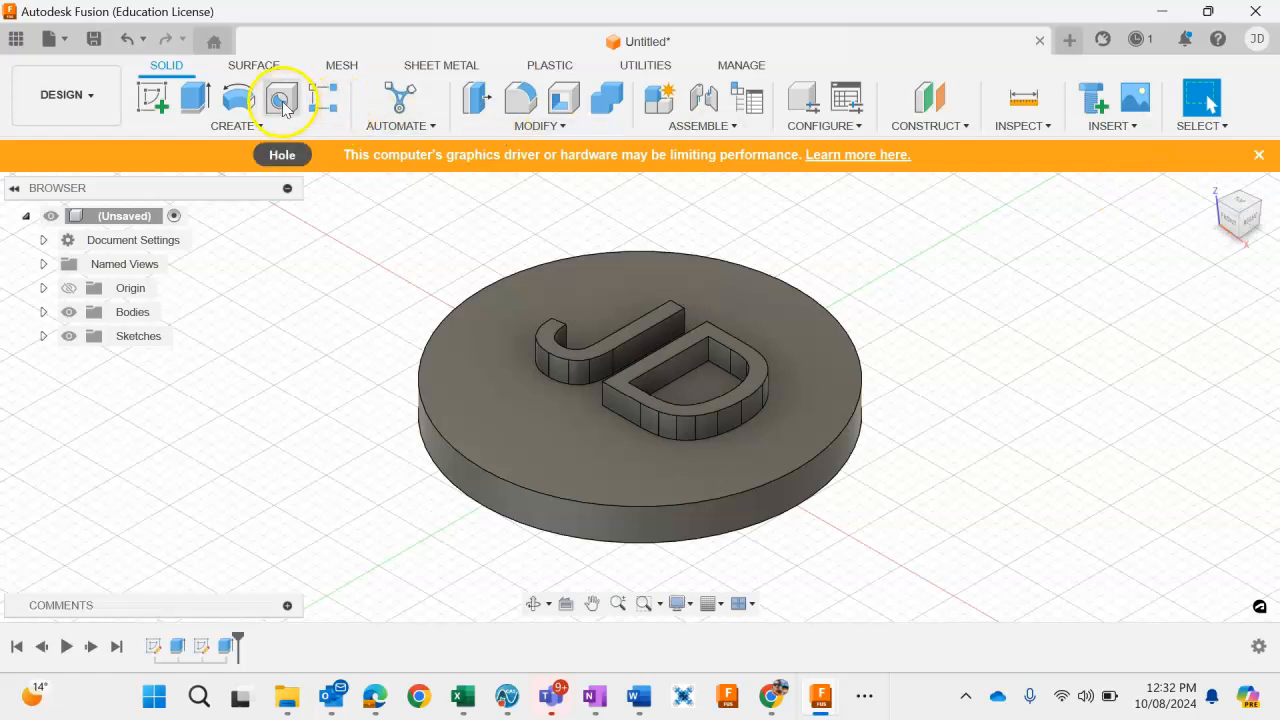
- Start another sketch on the disc's top face around the raised letters, viewed from above
click(1241, 204)
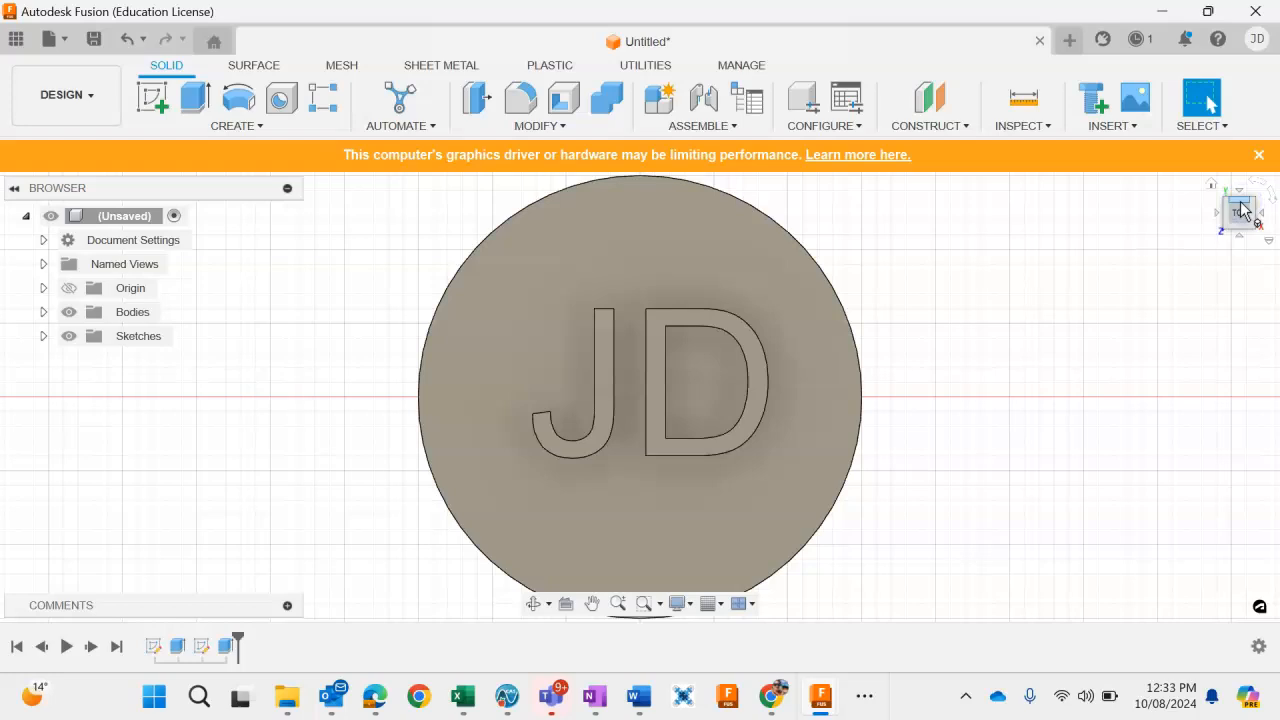
click(153, 101)
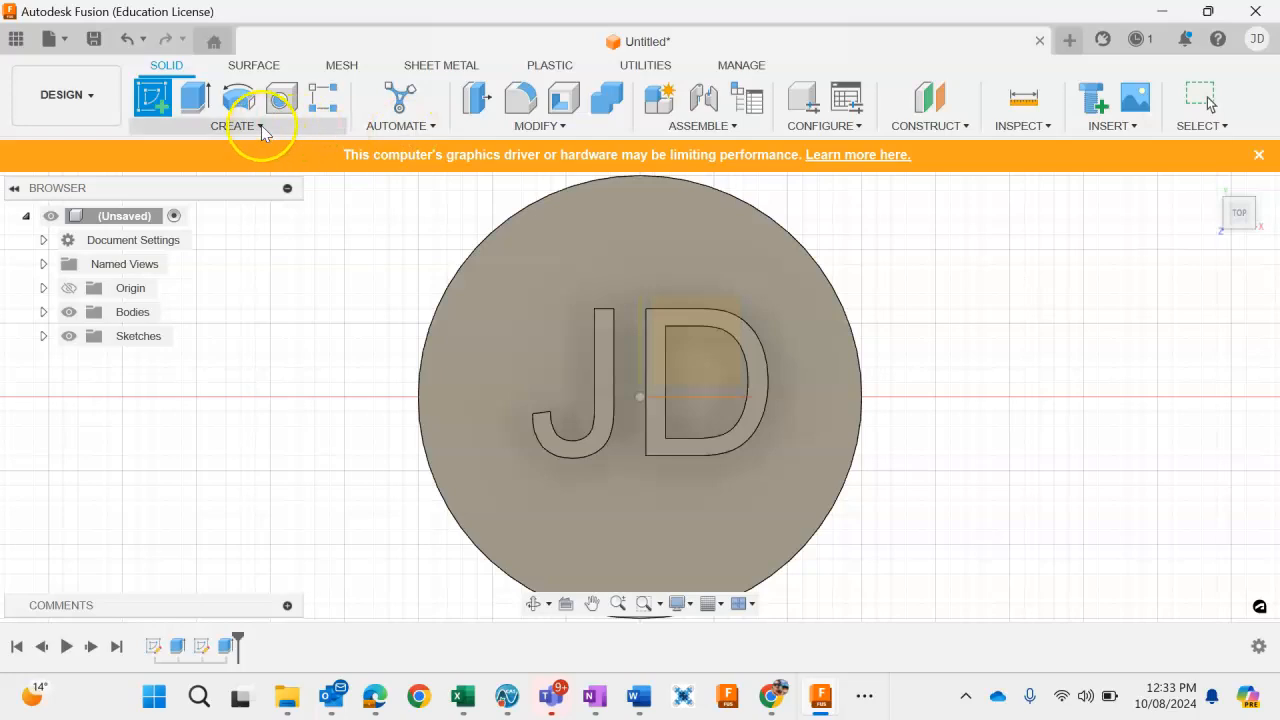
click(262, 128)
click(252, 128)
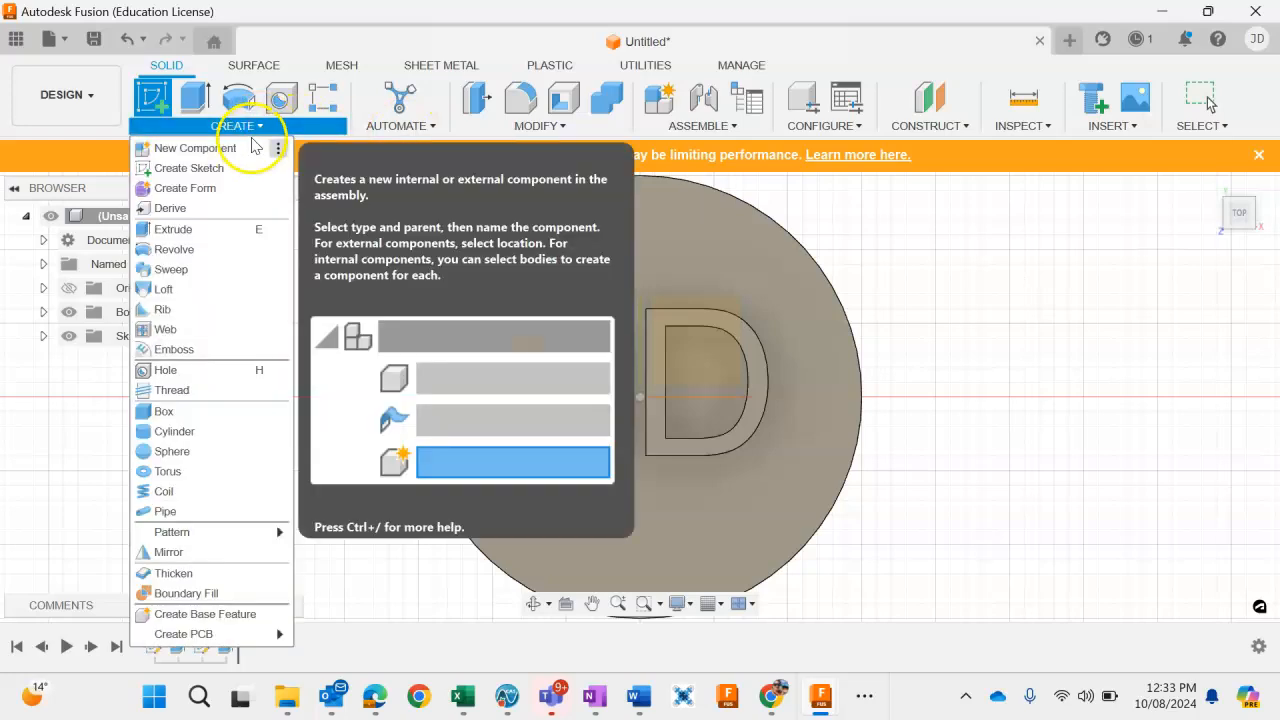
click(194, 97)
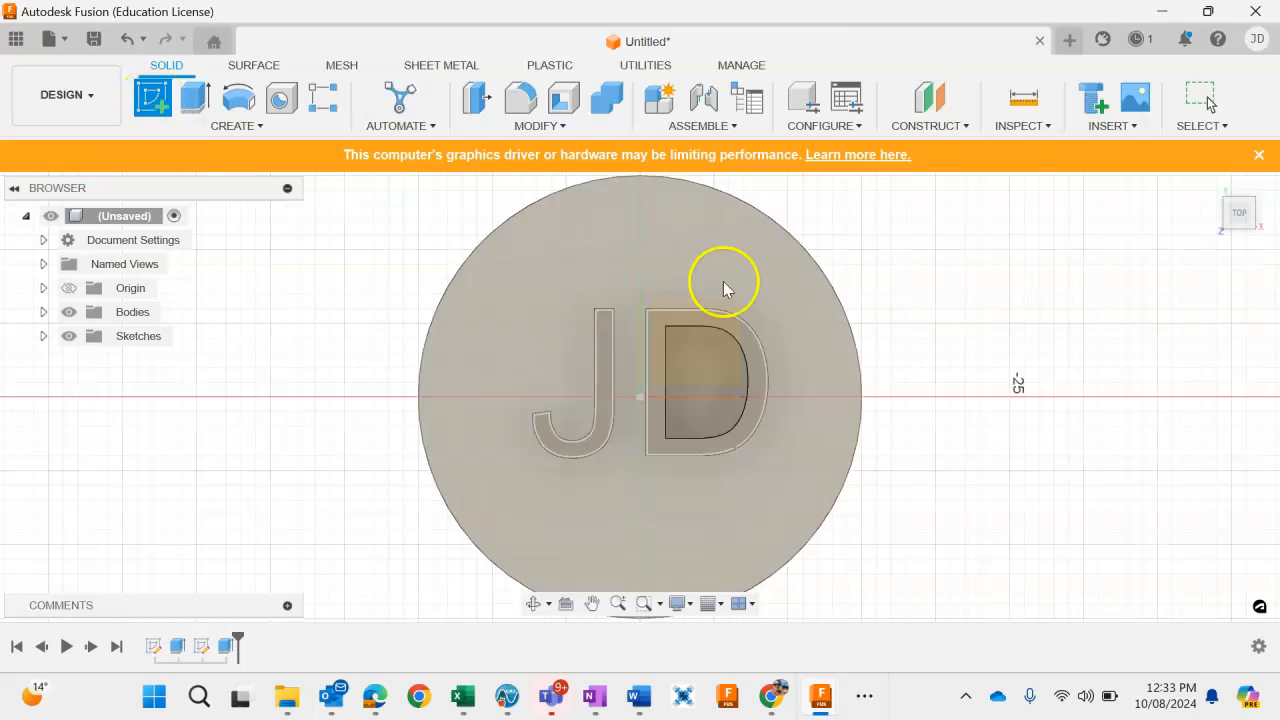
click(671, 244)
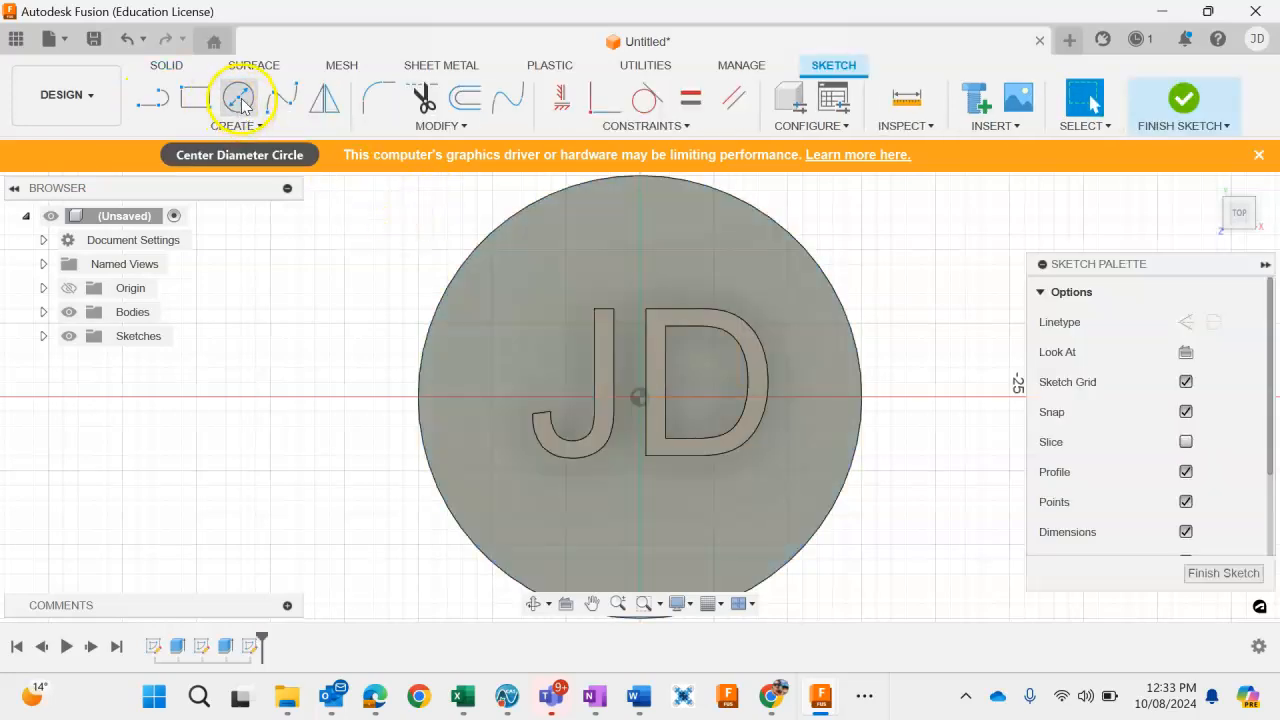
- Sketch a 3 mm diameter circle between the JD letters and the disc's upper edge, on the vertical centreline, and finish the sketch
click(241, 104)
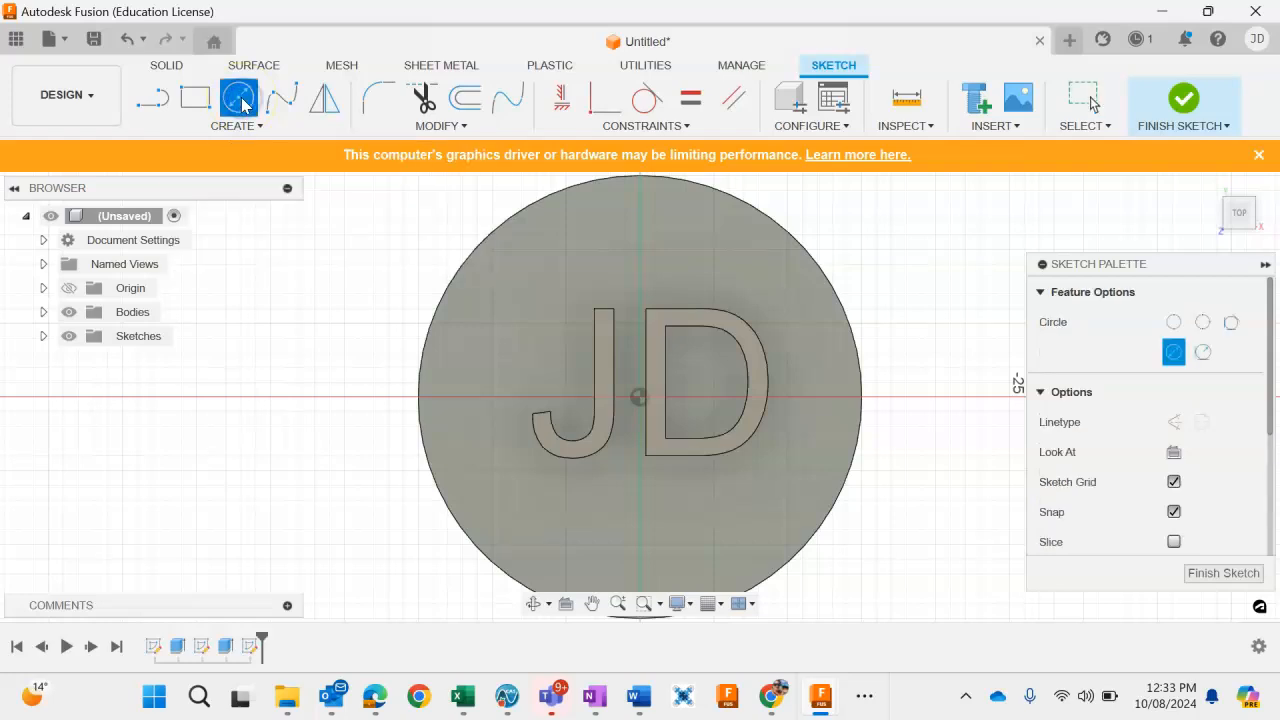
click(639, 218)
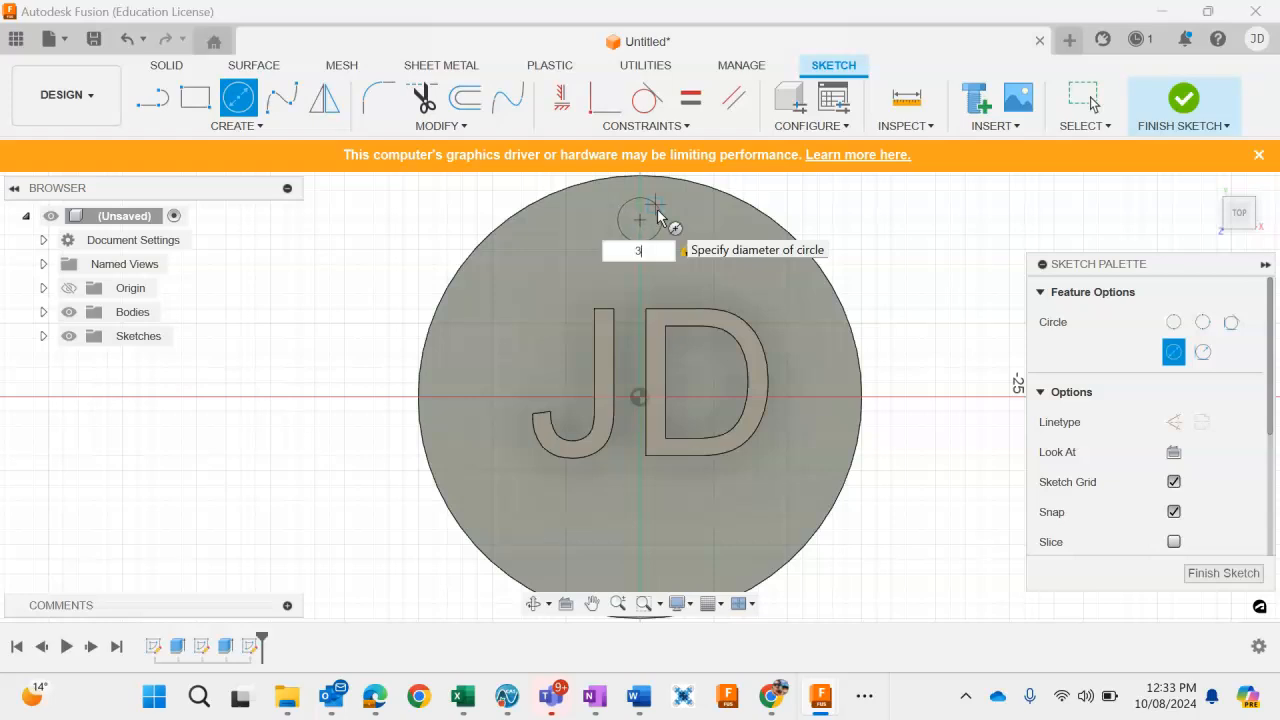
key(Return)
key(Escape)
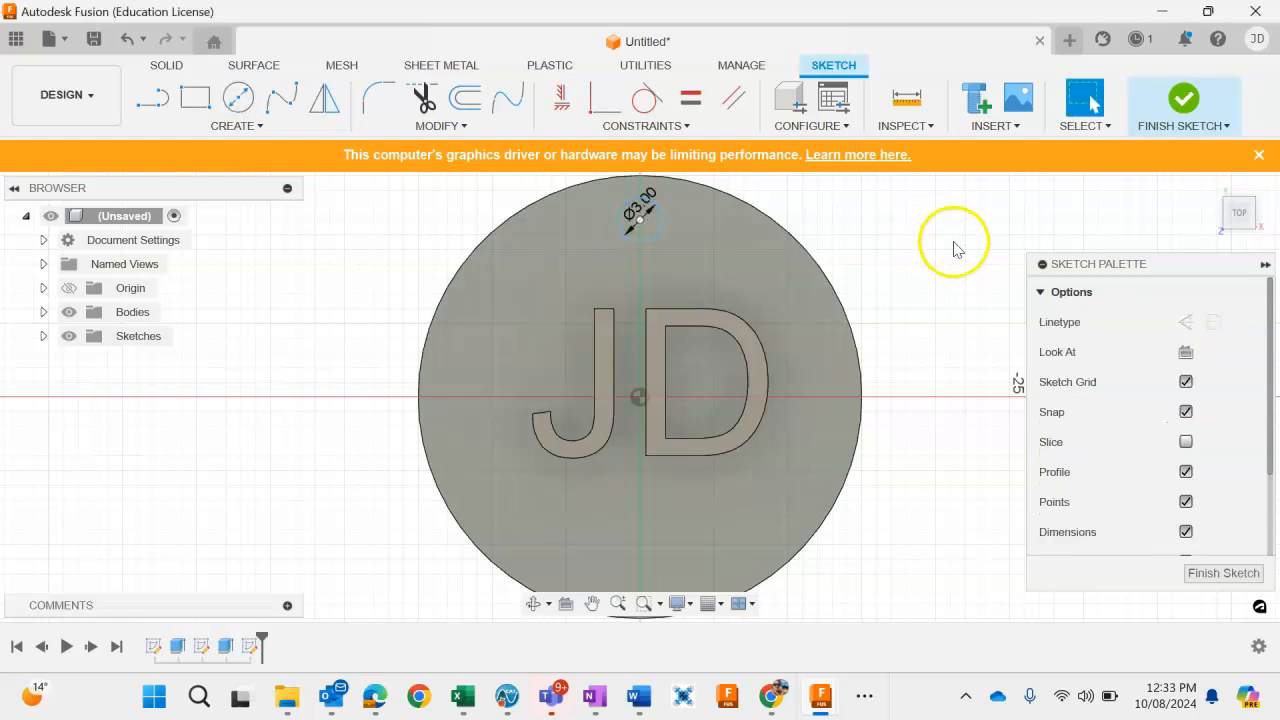
click(1185, 102)
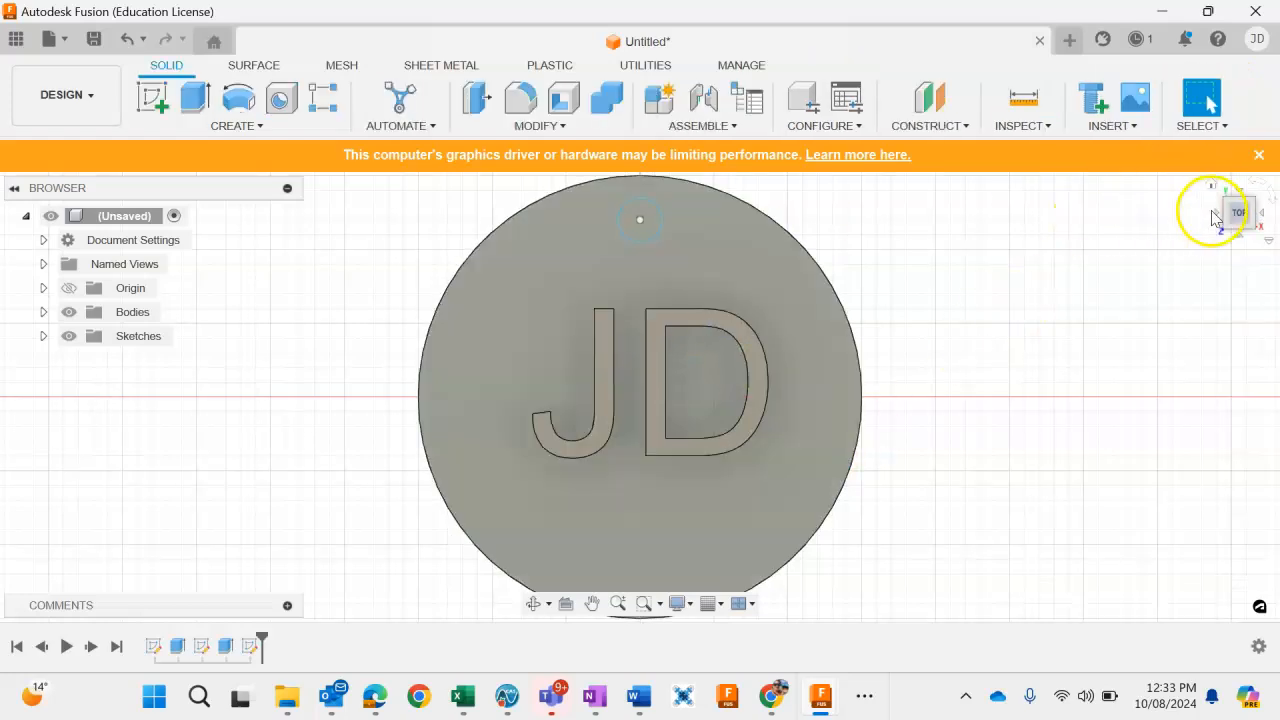
- Extrude the small circle -3 mm as a cut through the disc to make the key ring hole
click(1211, 188)
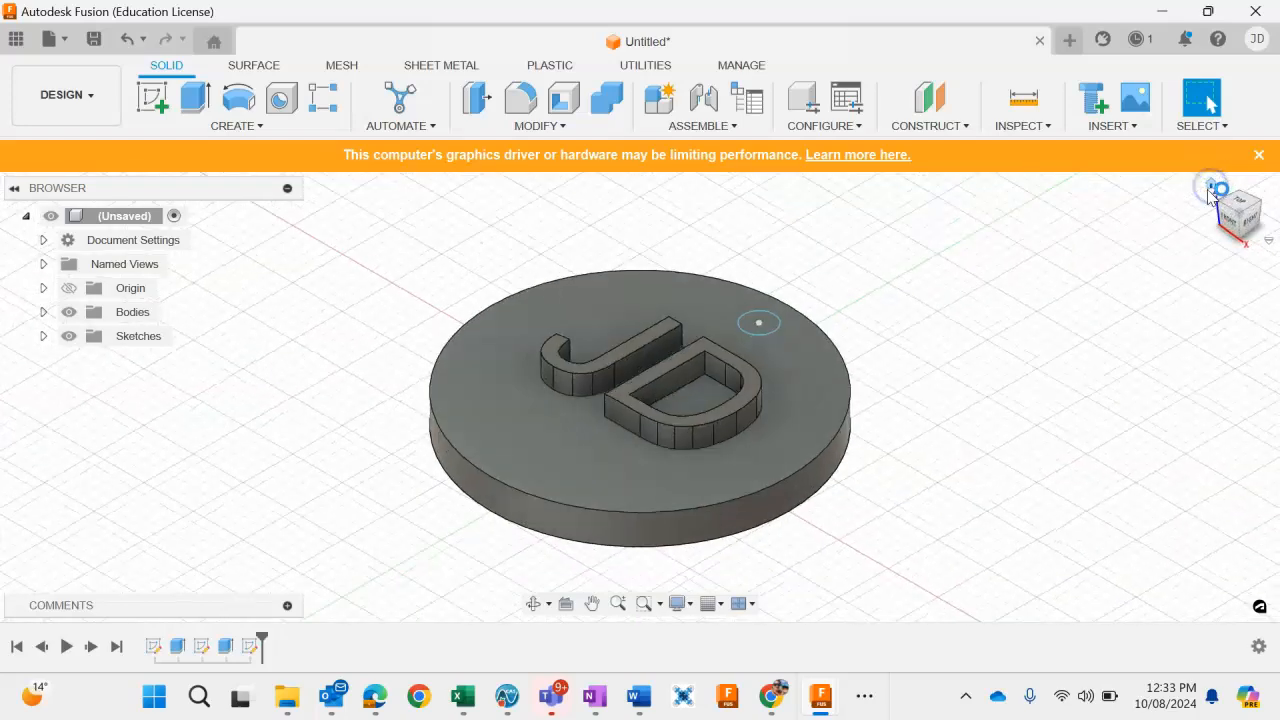
click(775, 326)
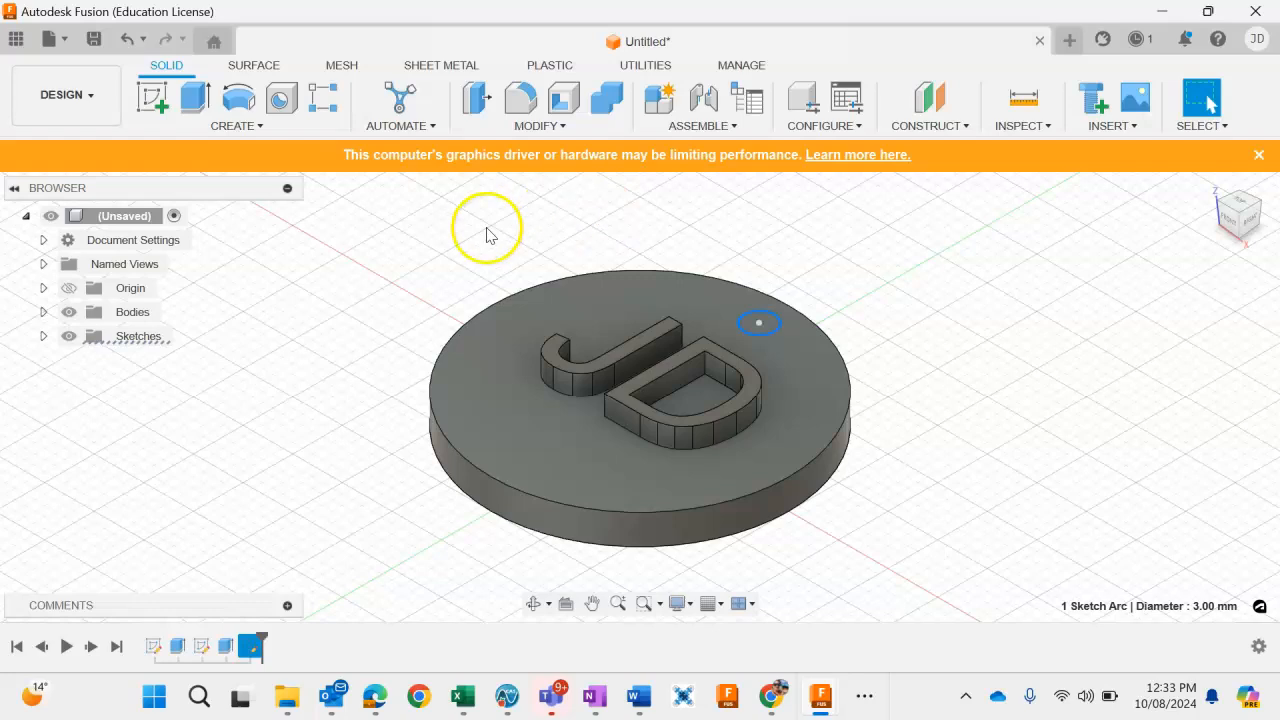
click(190, 97)
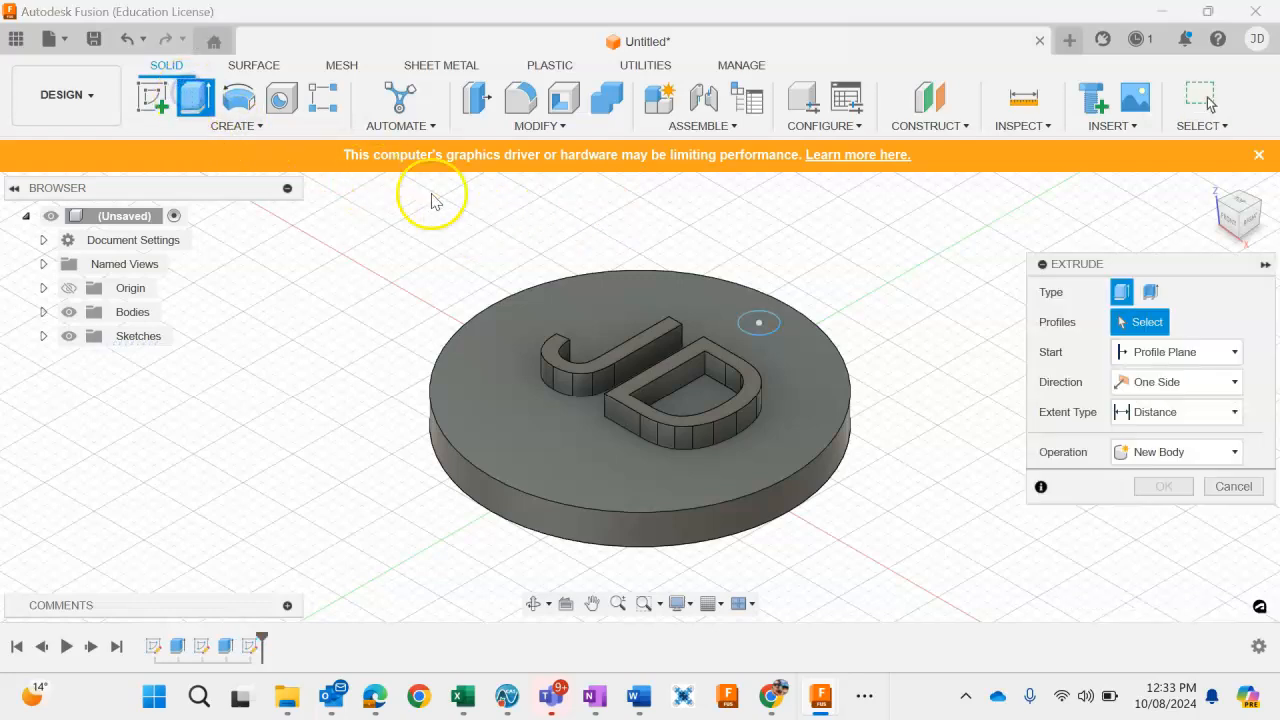
click(760, 325)
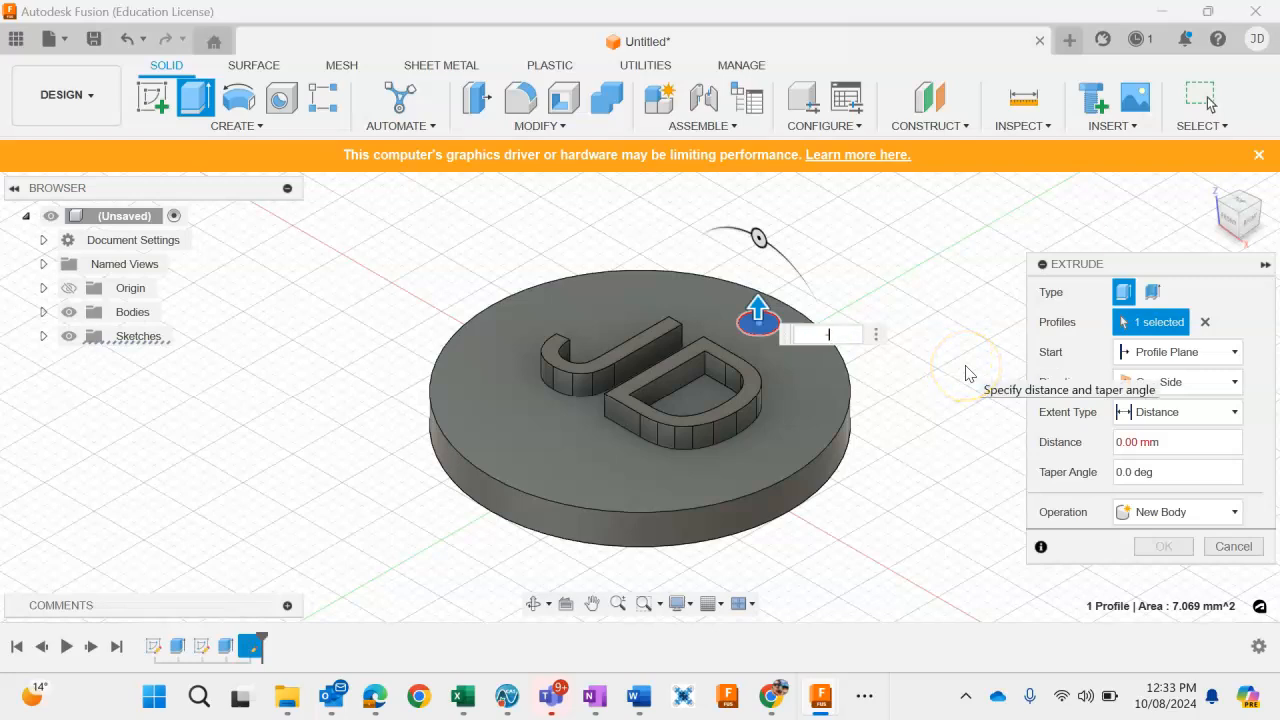
text(-34)
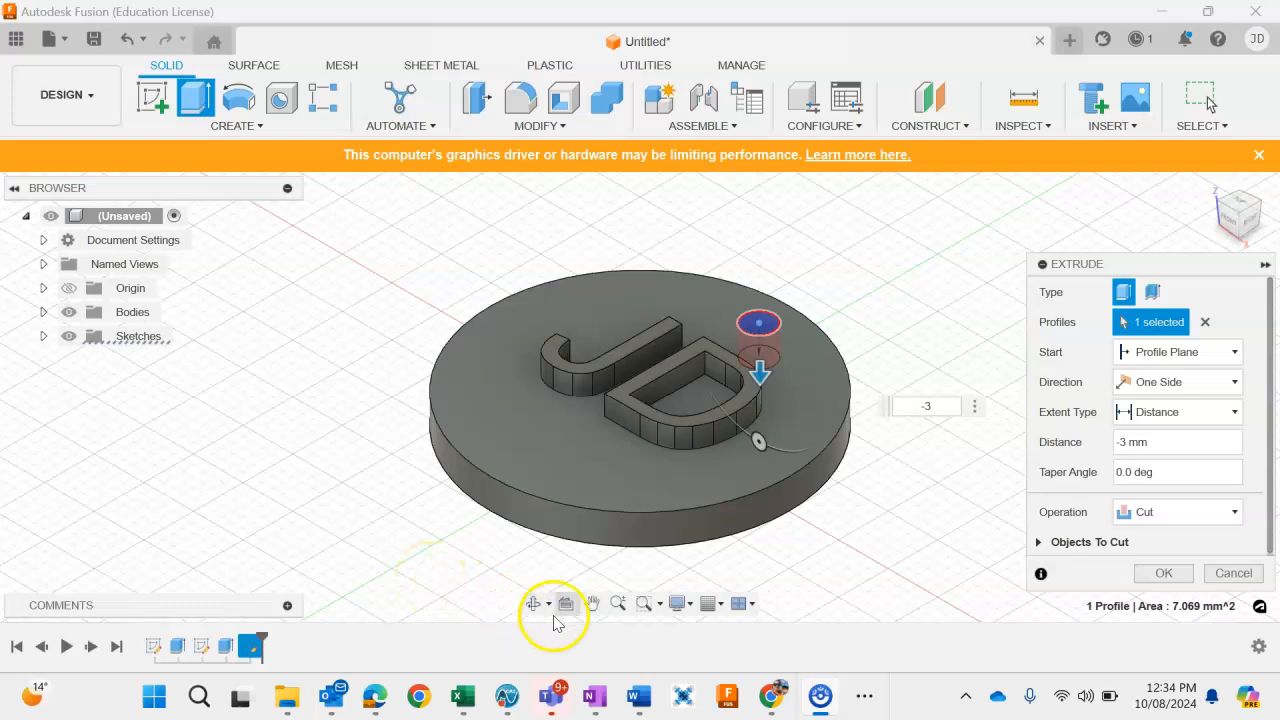
key(Return)
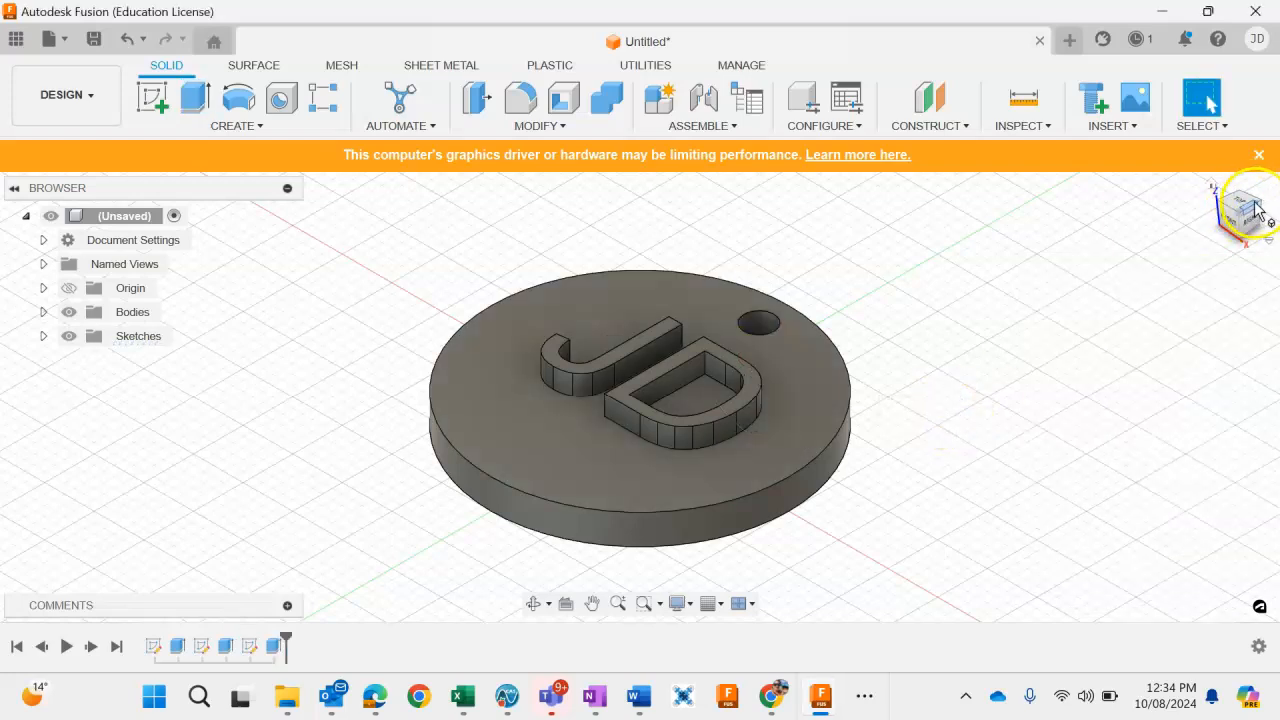
drag(1256, 205, 908, 260)
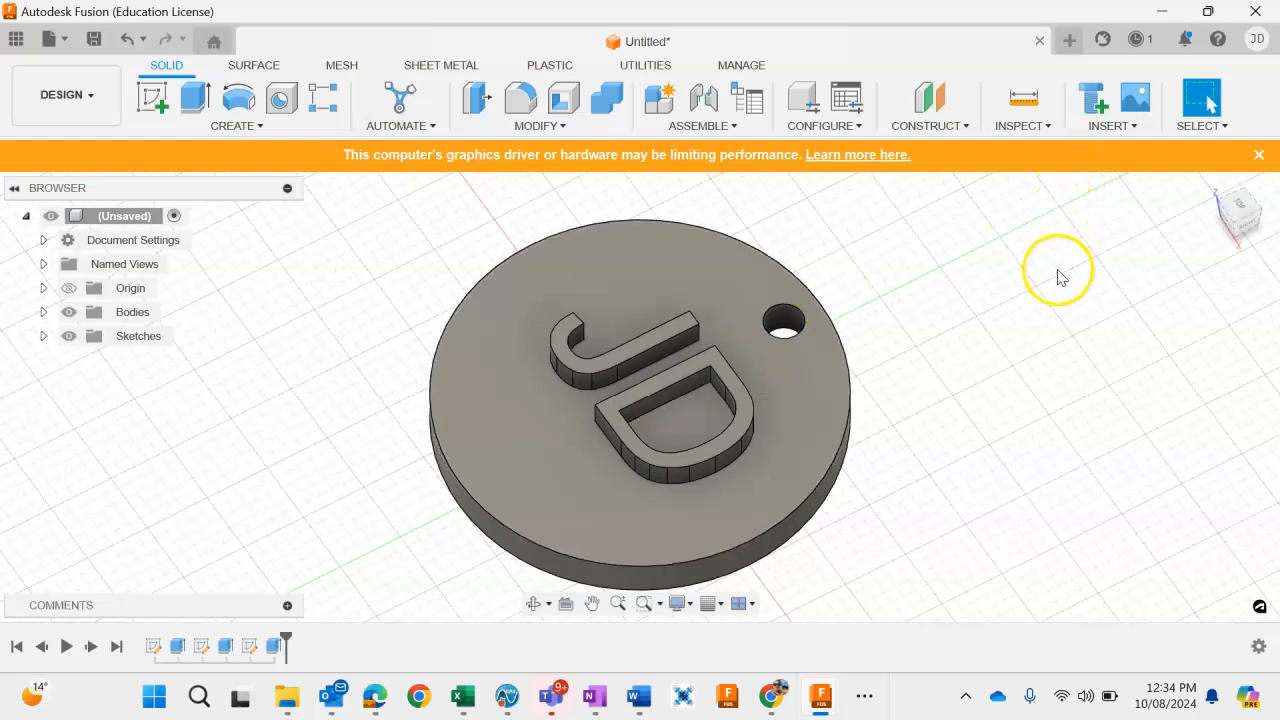
click(905, 305)
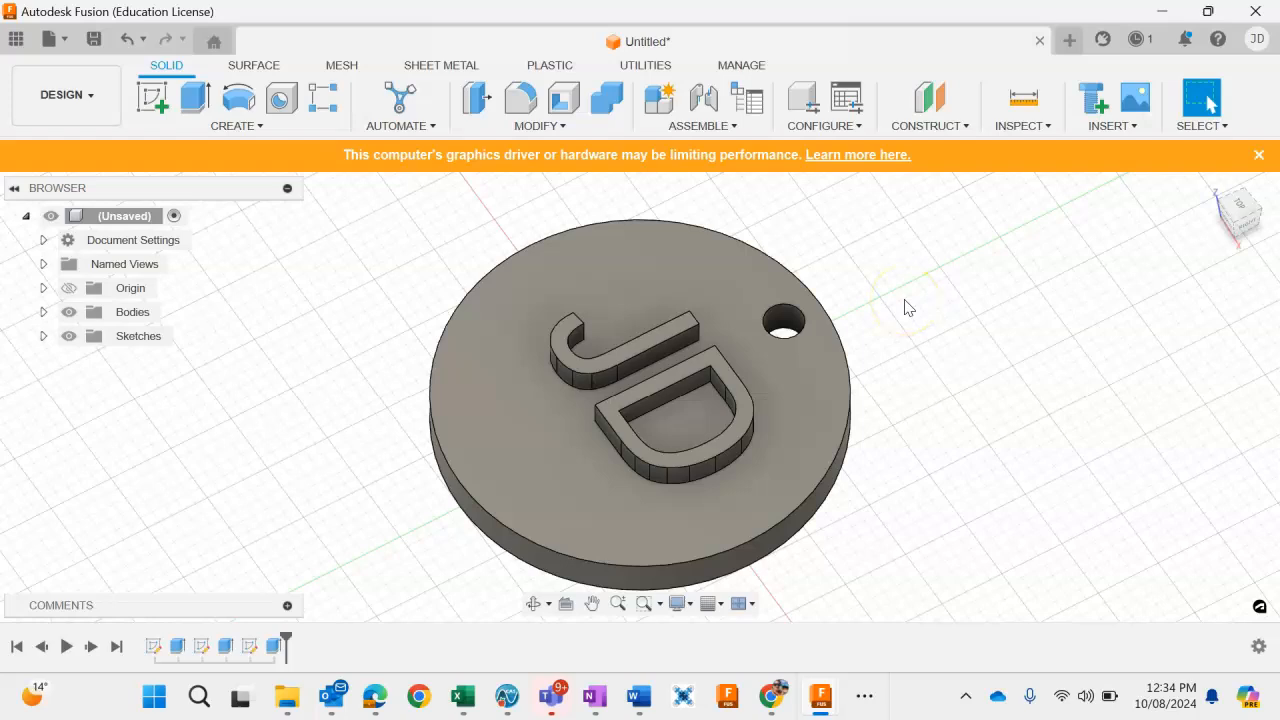
click(884, 263)
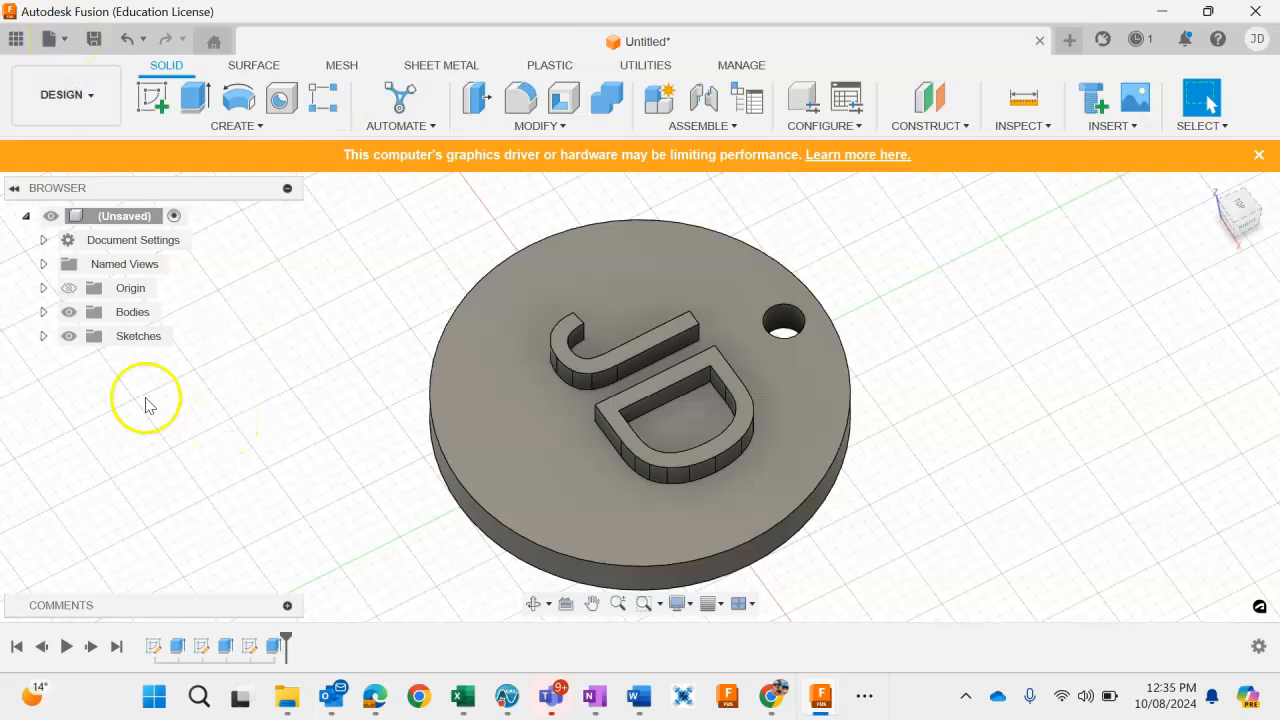
- Set up an export of the design named JD Keytag with STL as the file type
click(62, 42)
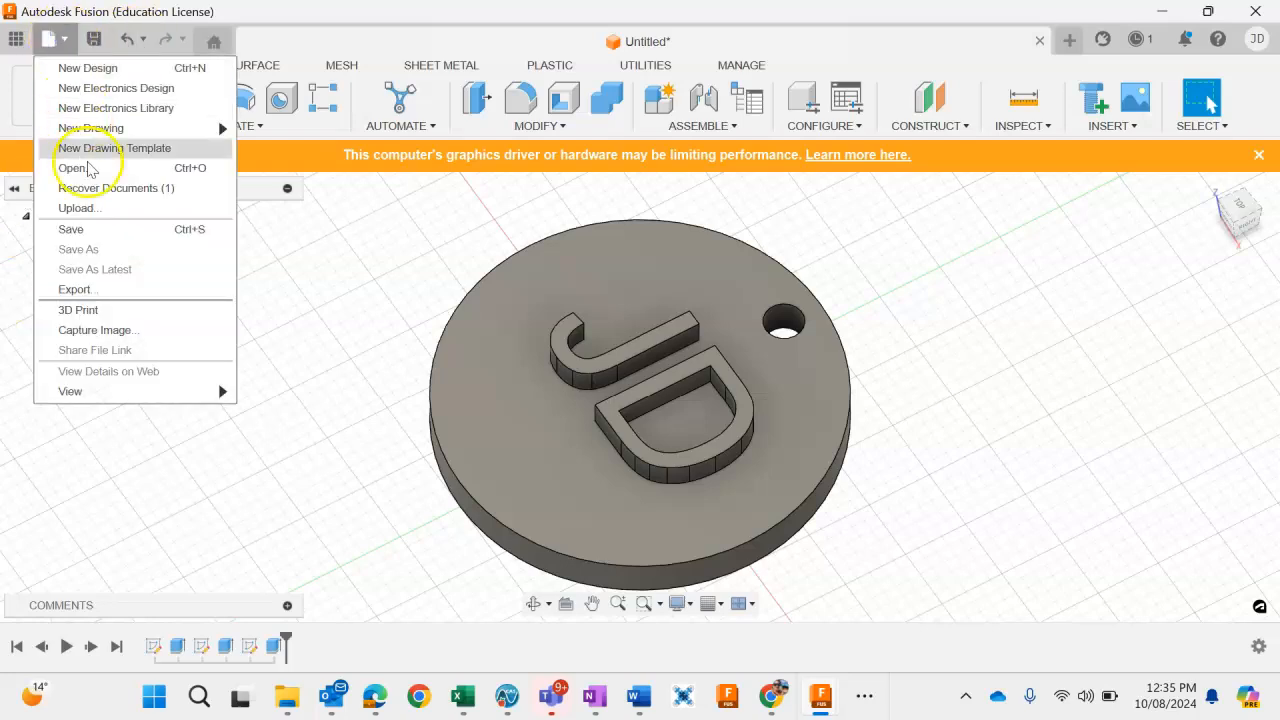
click(118, 290)
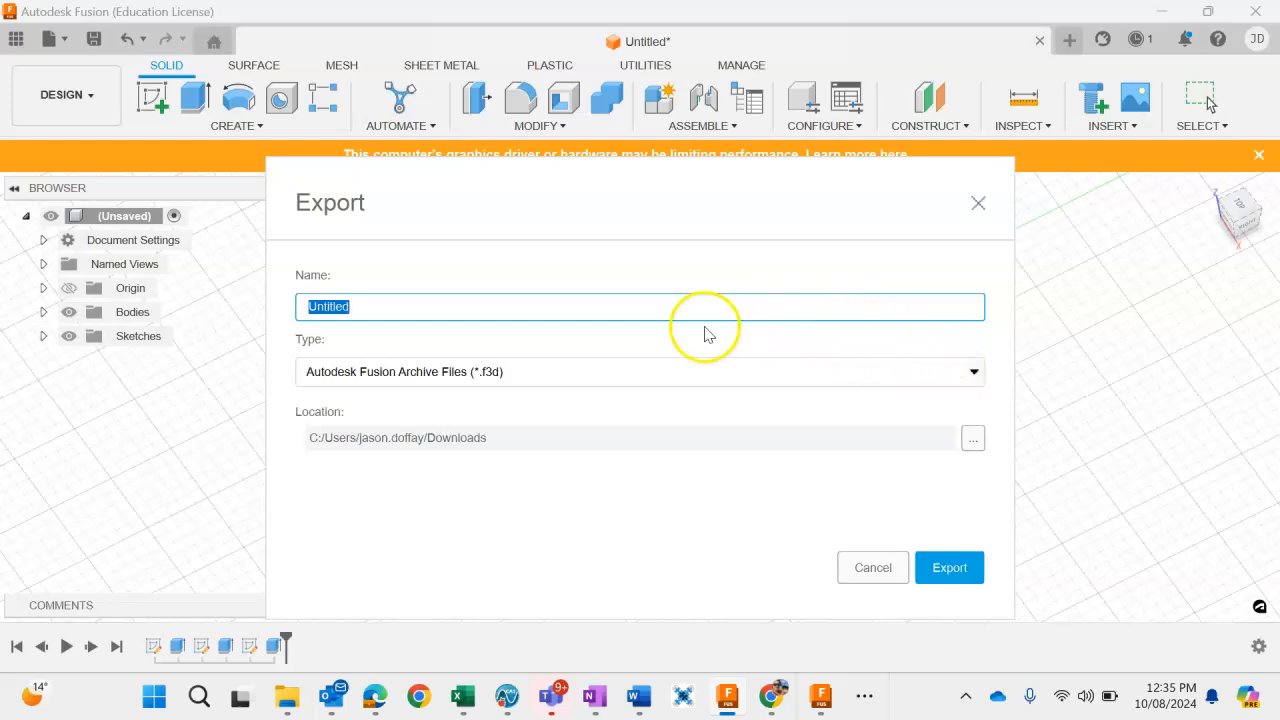
text(JD)
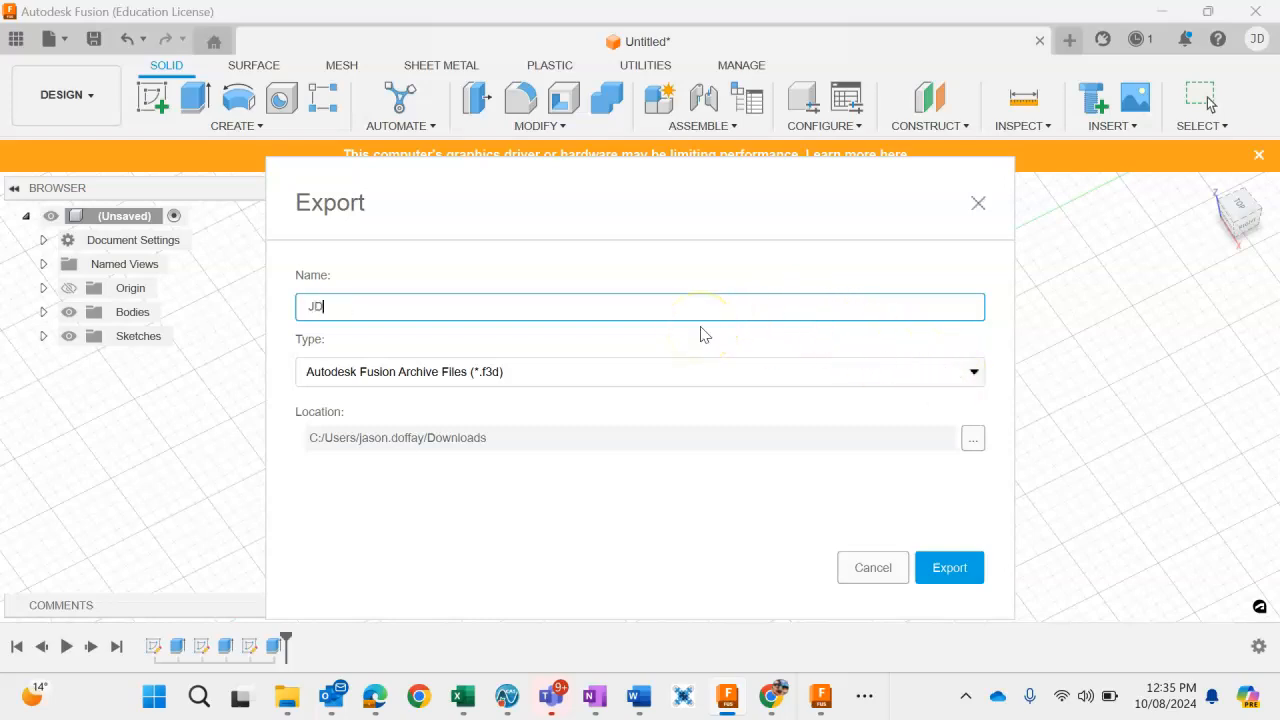
text( Keytag)
click(974, 373)
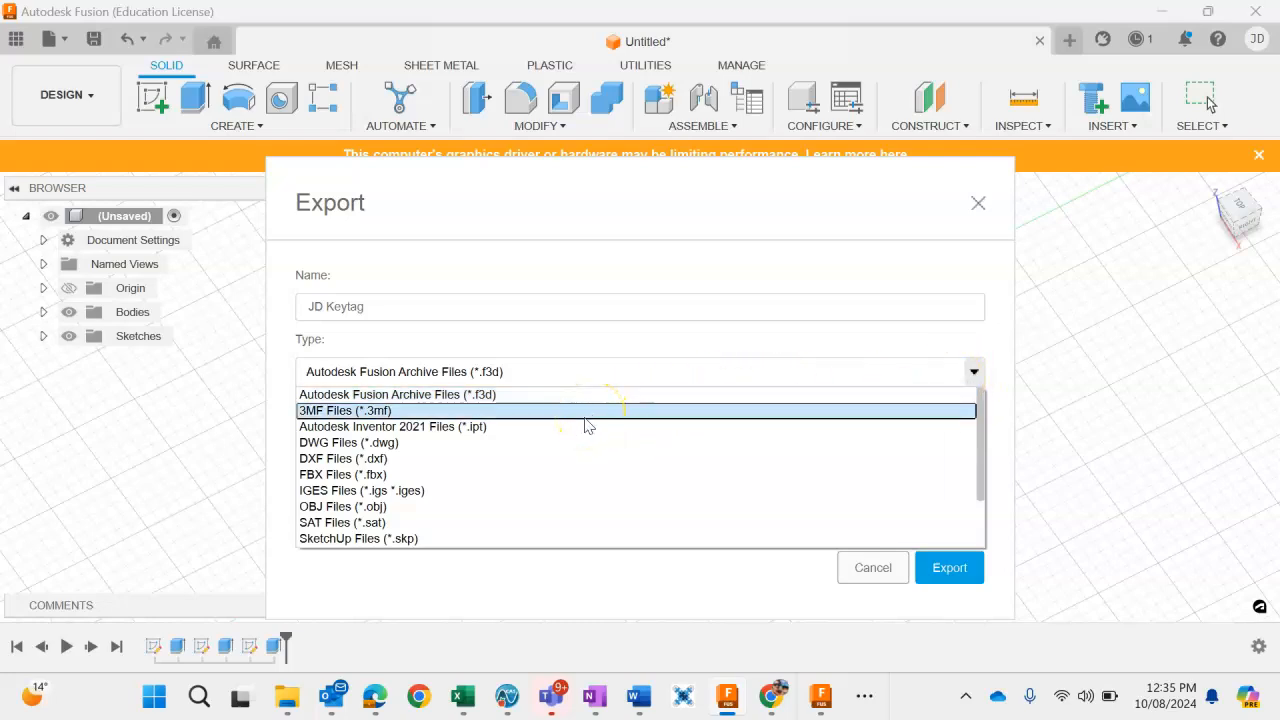
scroll(563, 485, down, 2)
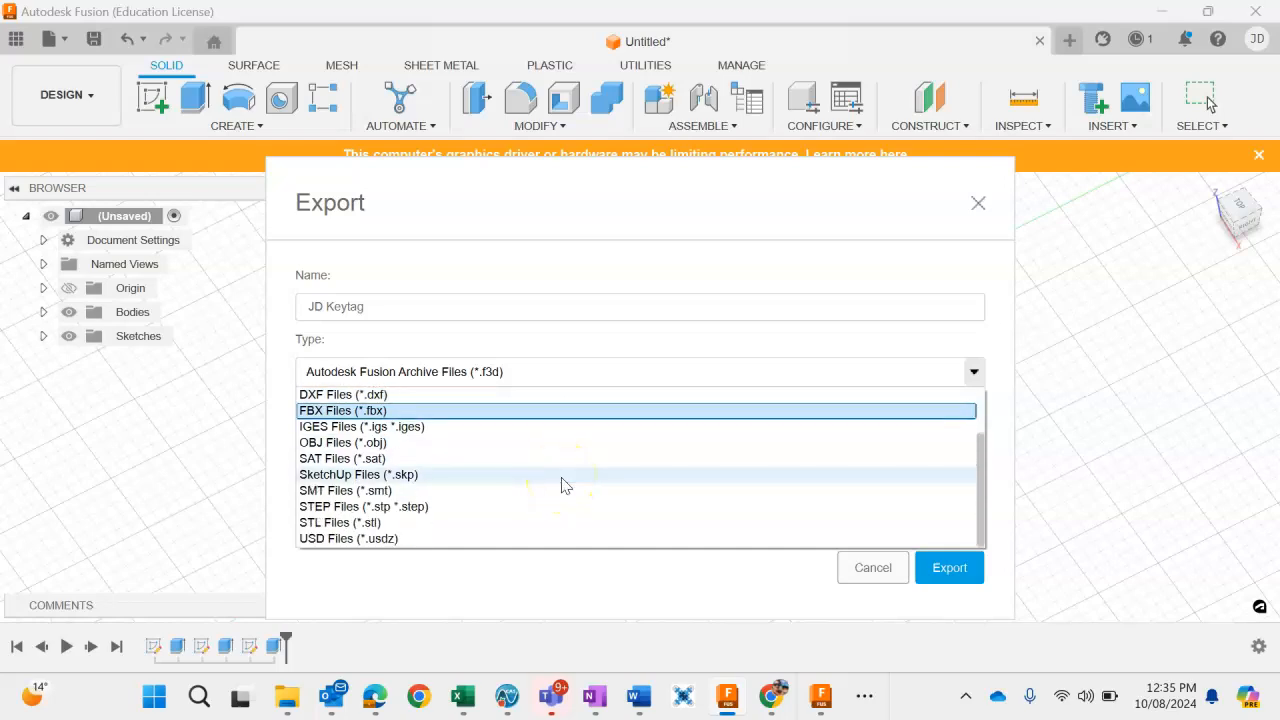
click(397, 527)
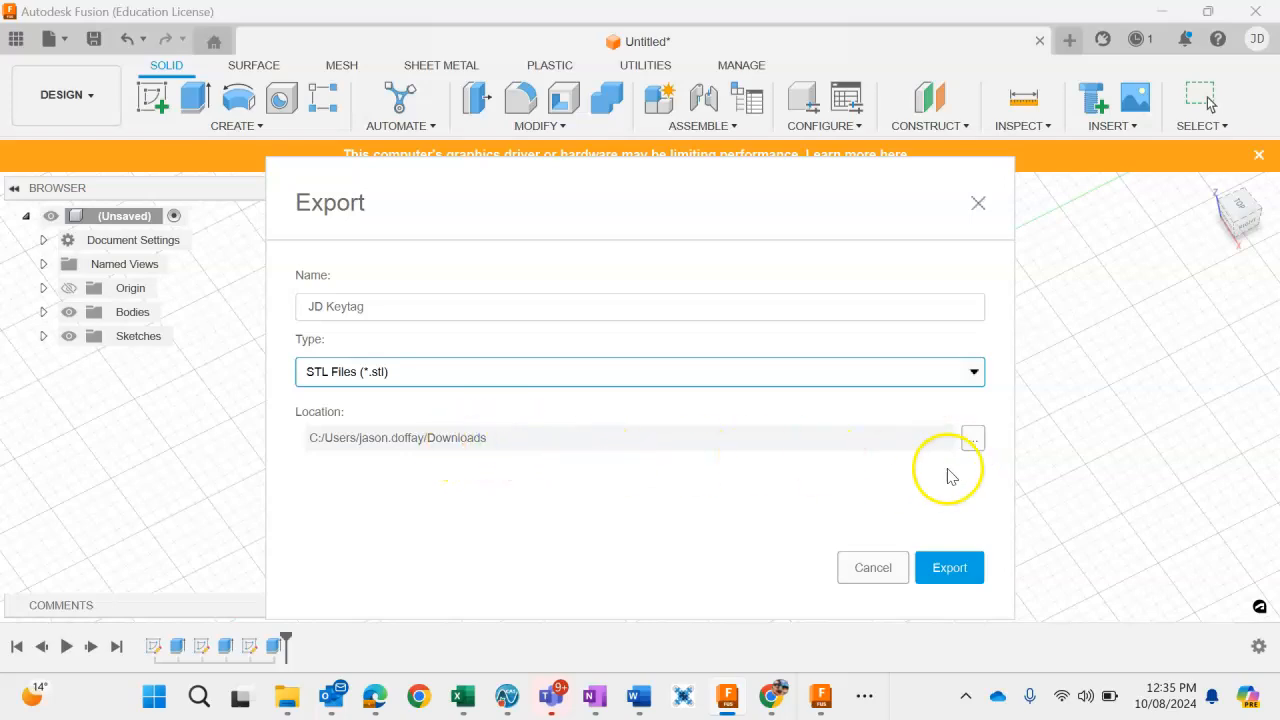
- Choose the 10 STEM folder as the save location and export the STL file
click(975, 438)
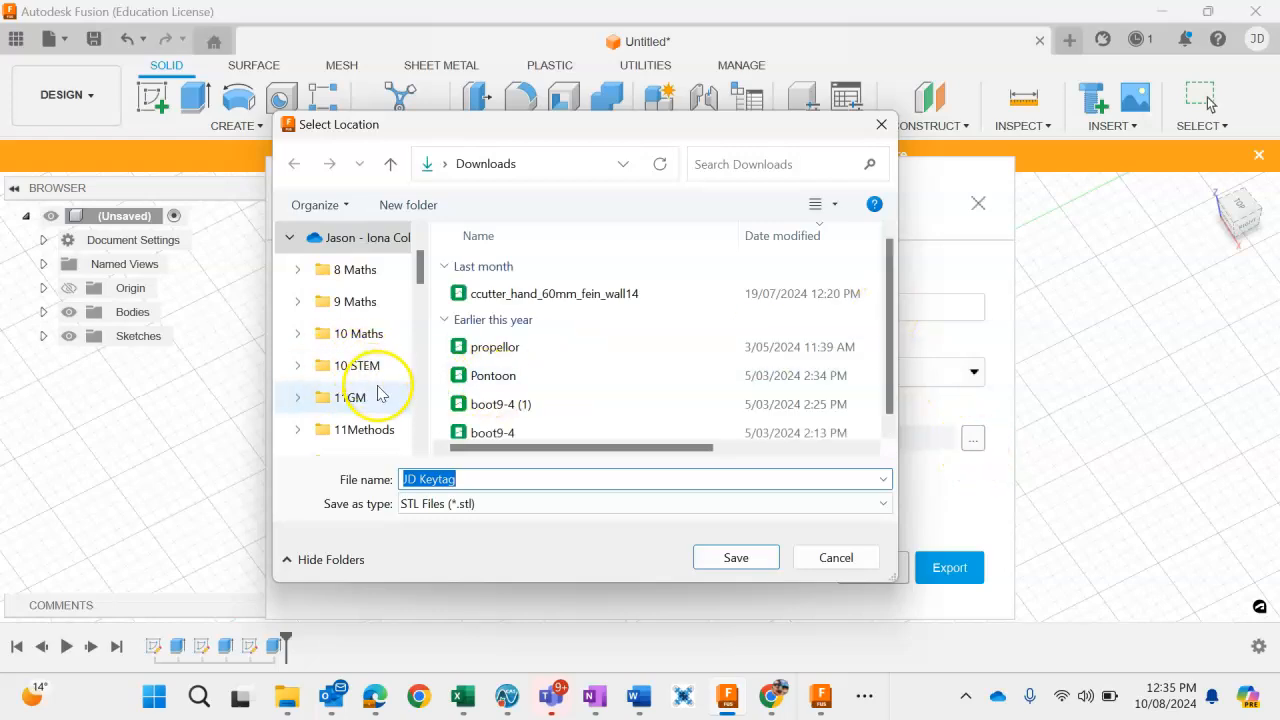
click(364, 366)
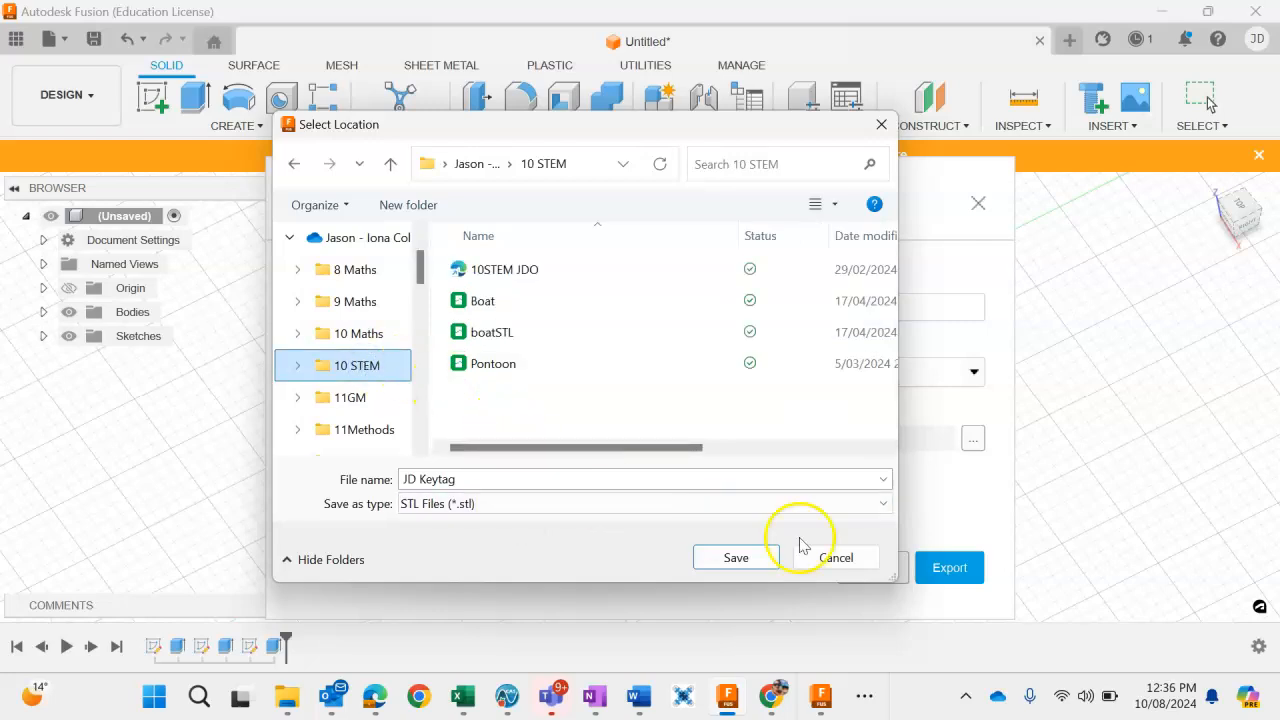
click(729, 560)
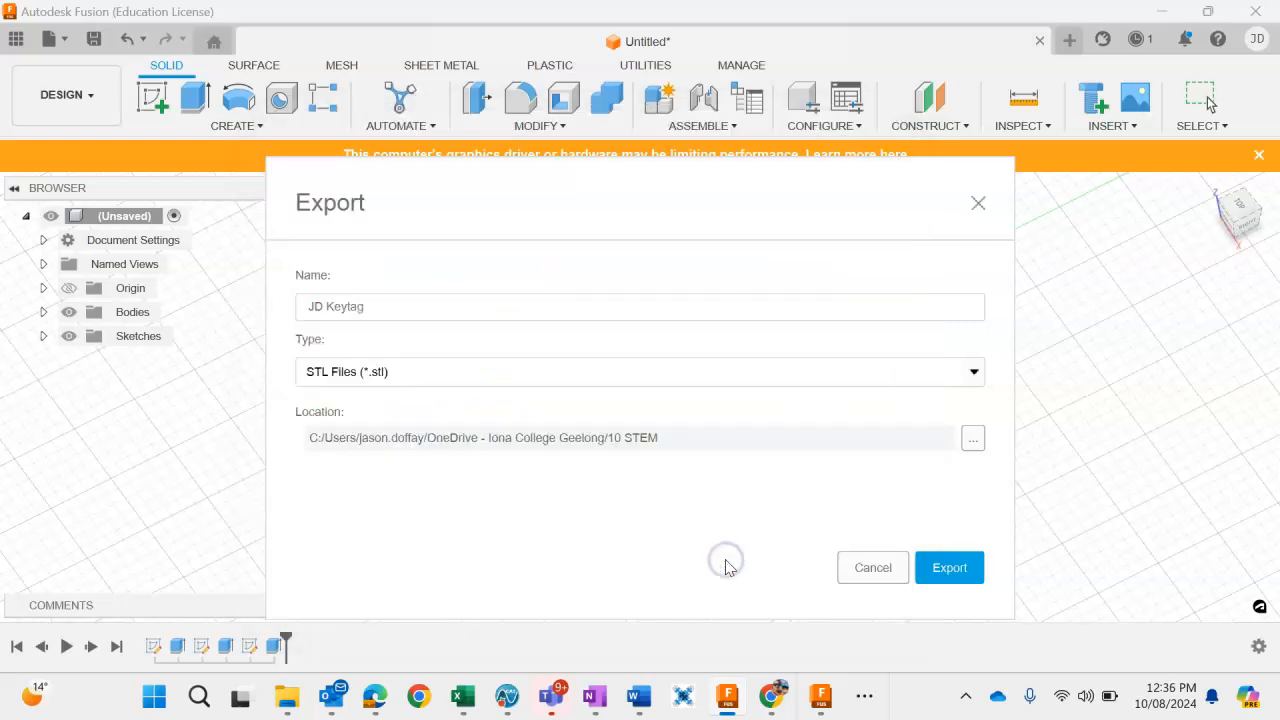
click(948, 567)
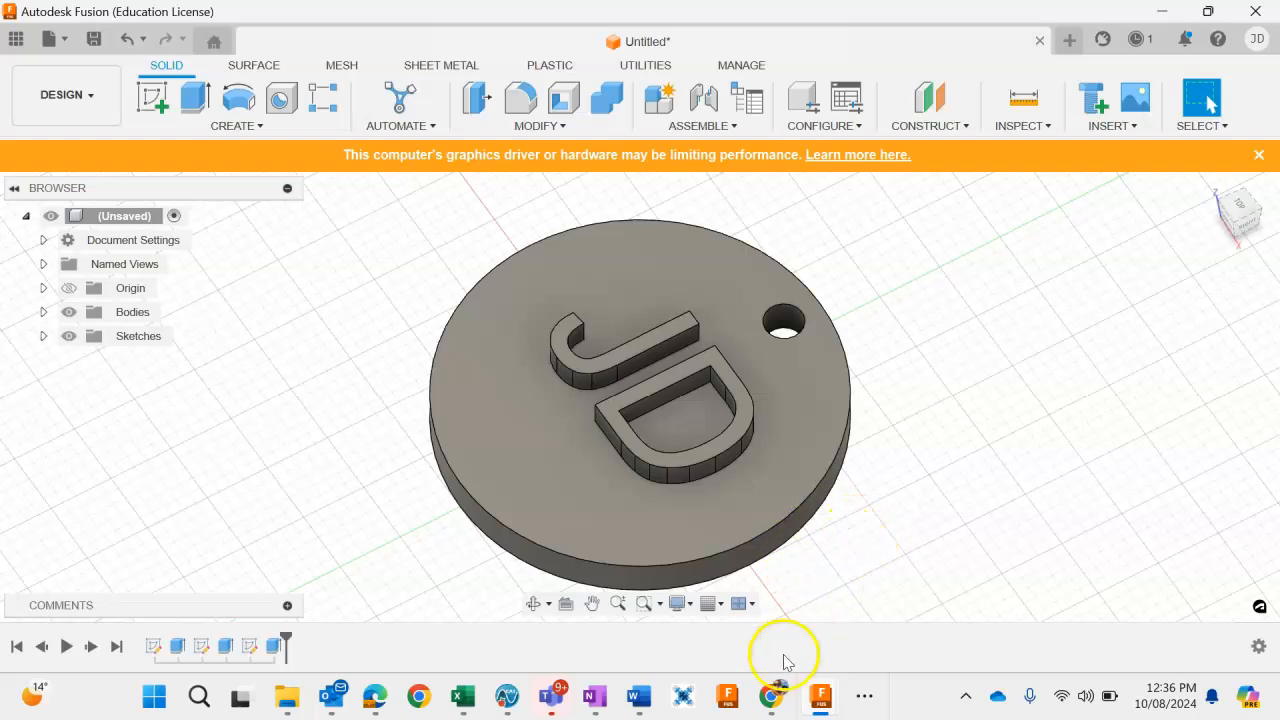
- Switch to the Chrome window with the Tinkercad Learning center and look through its 3D Design lessons
click(771, 704)
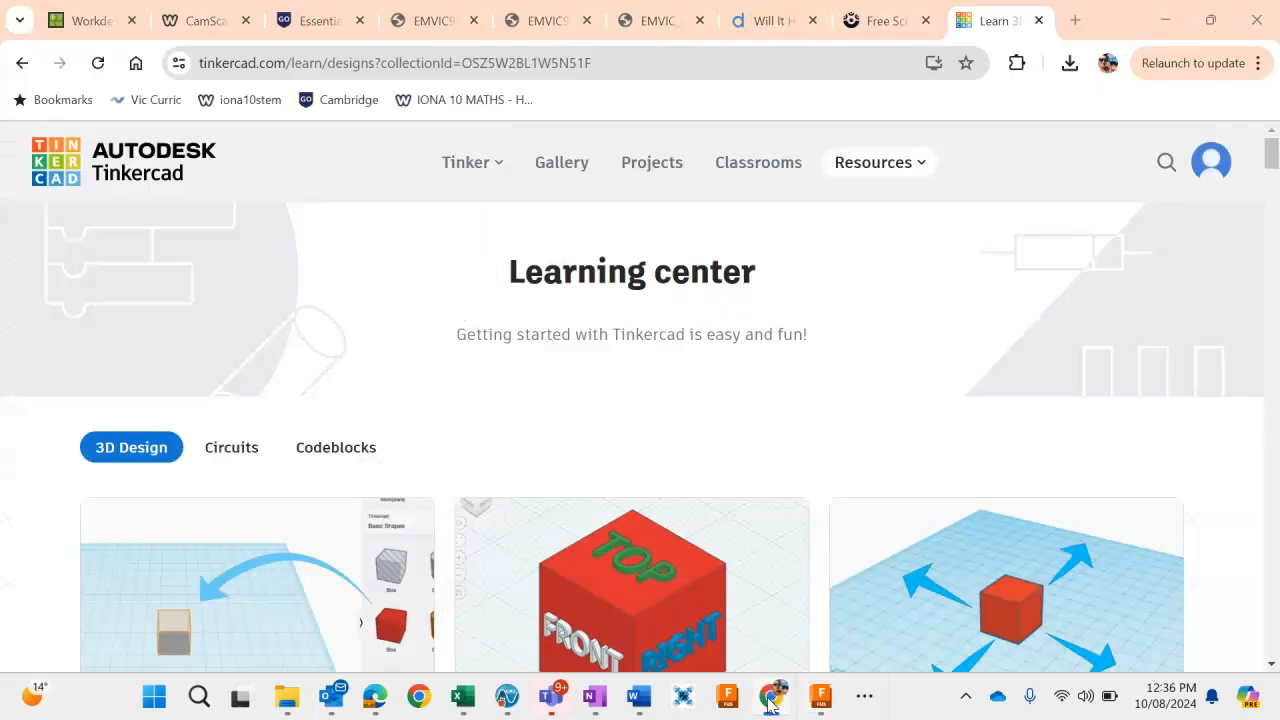
scroll(814, 371, down, 2)
scroll(816, 377, down, 2)
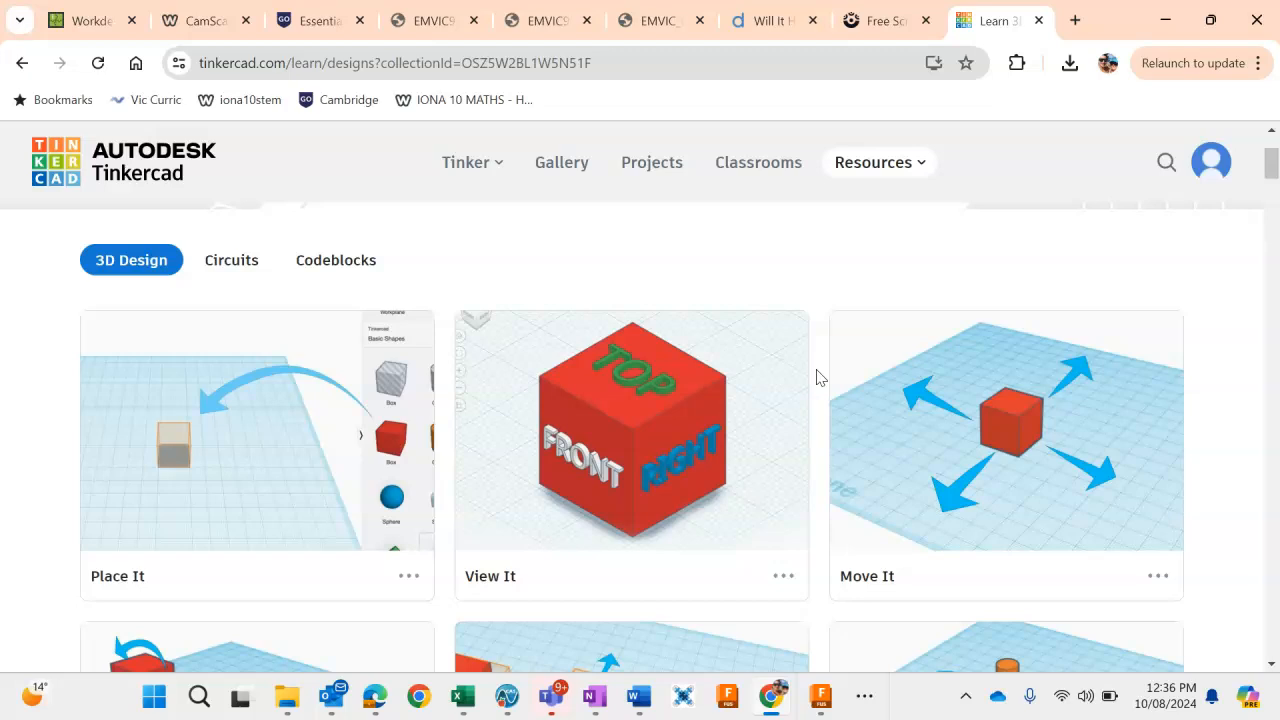
scroll(816, 377, down, 3)
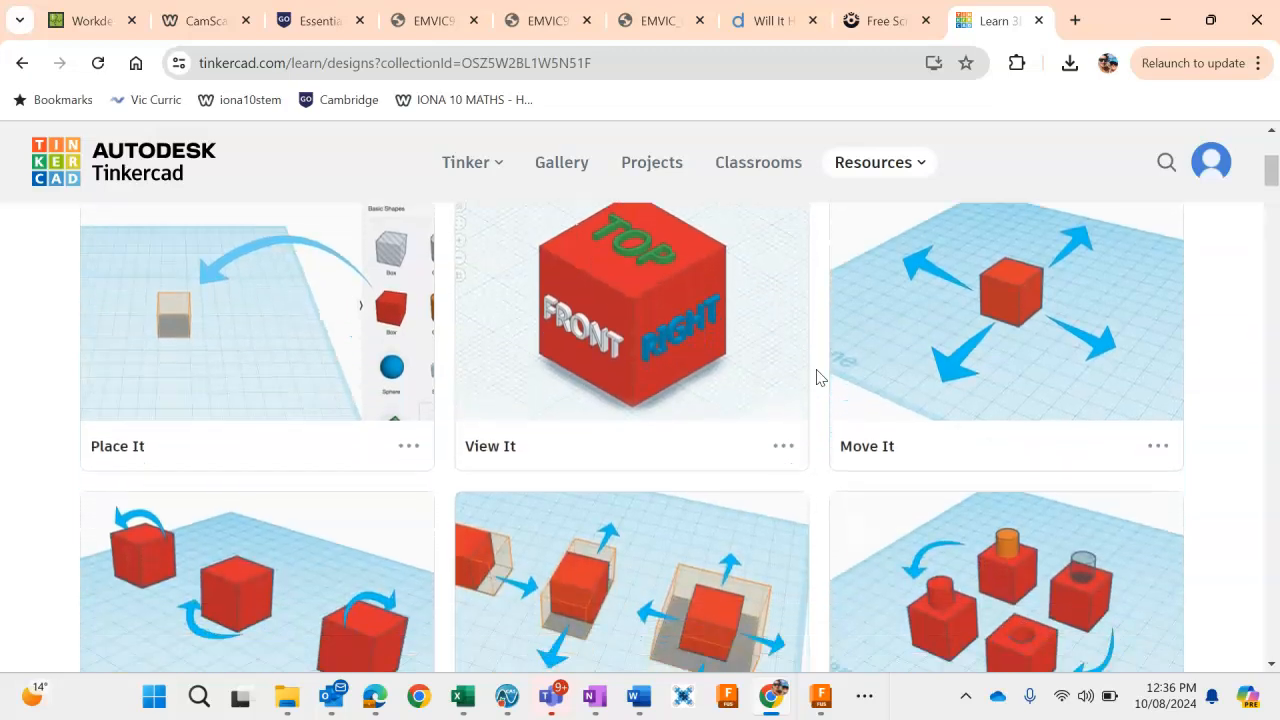
scroll(816, 377, down, 3)
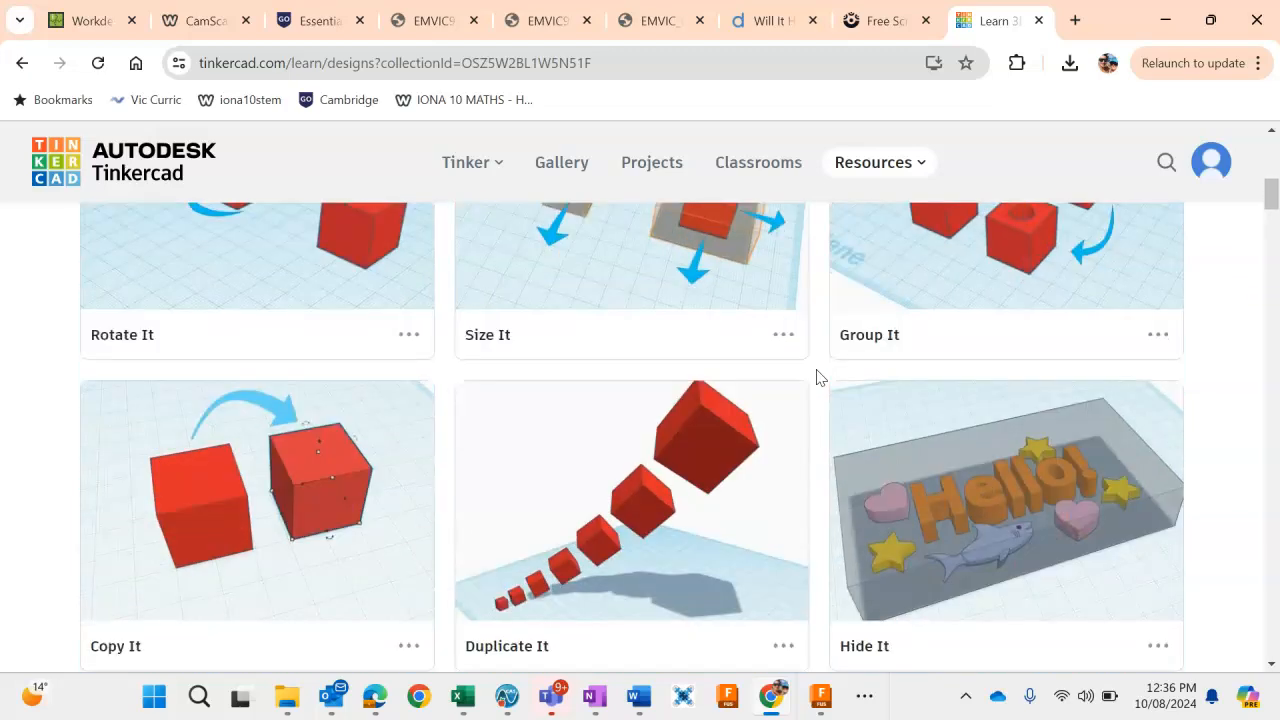
scroll(816, 377, up, 7)
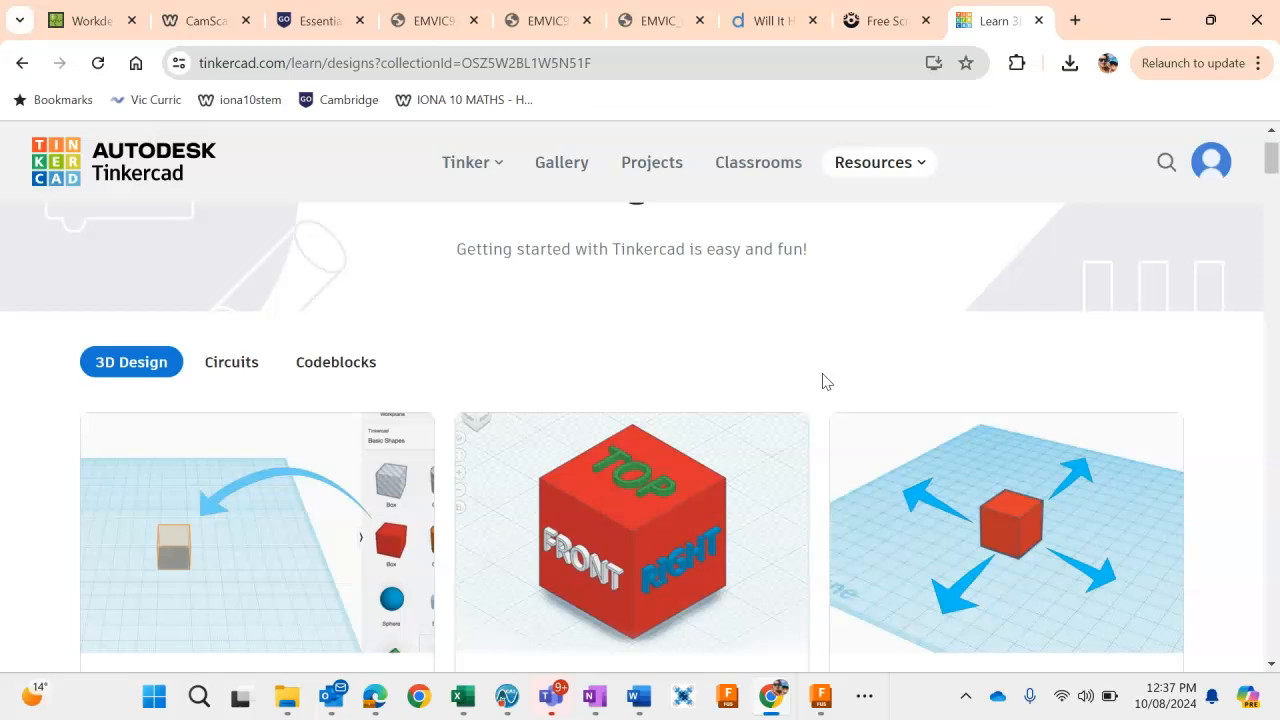
scroll(822, 381, down, 2)
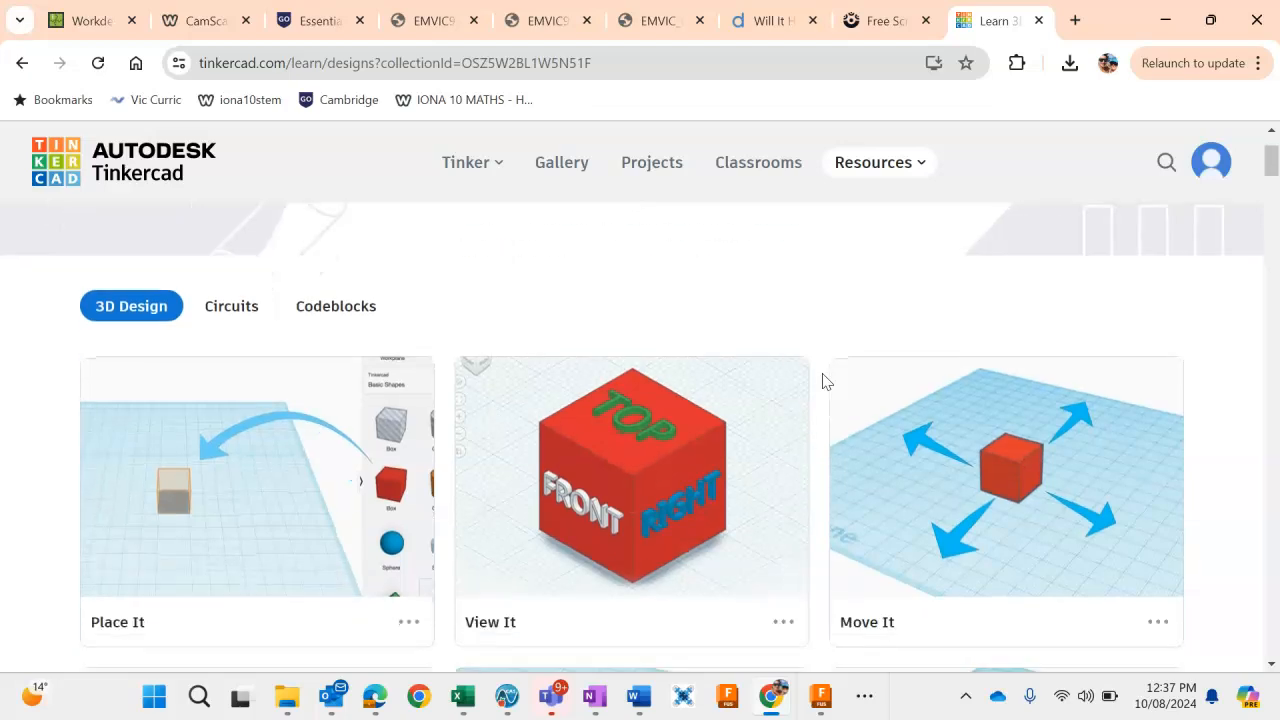